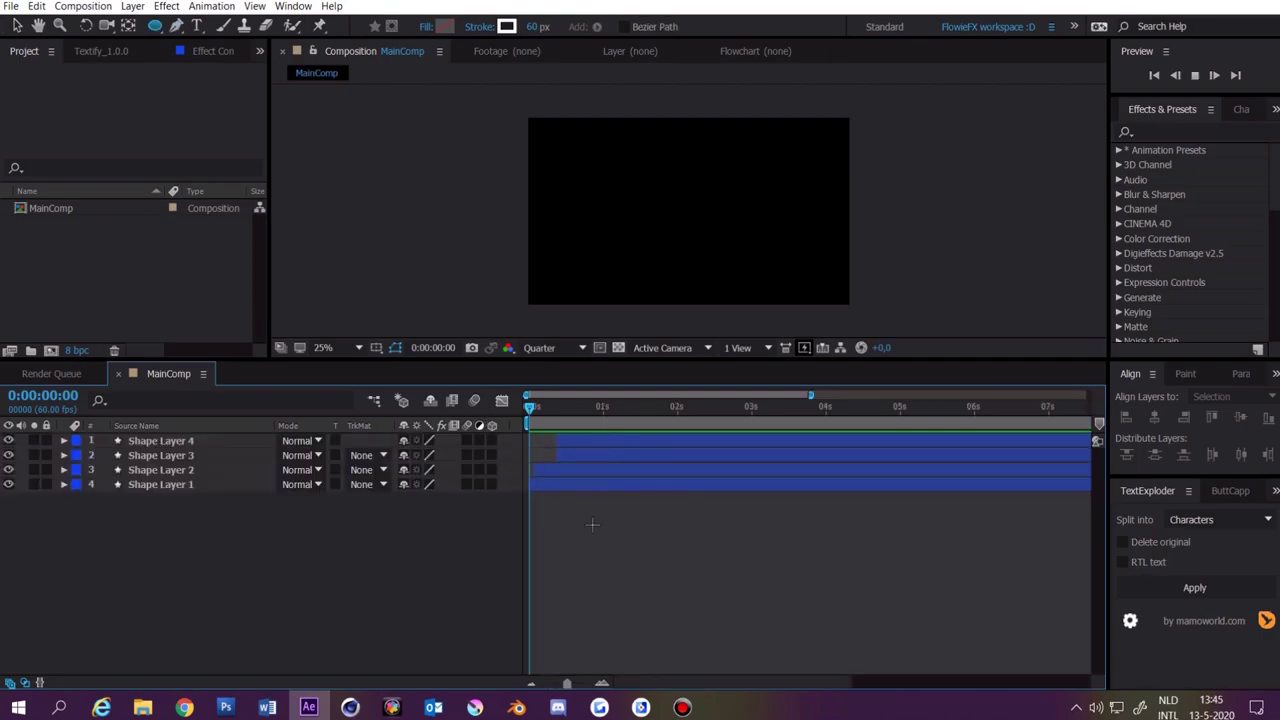
# Step: Play back the finished shape animation in MainComp
pyautogui.press('space')
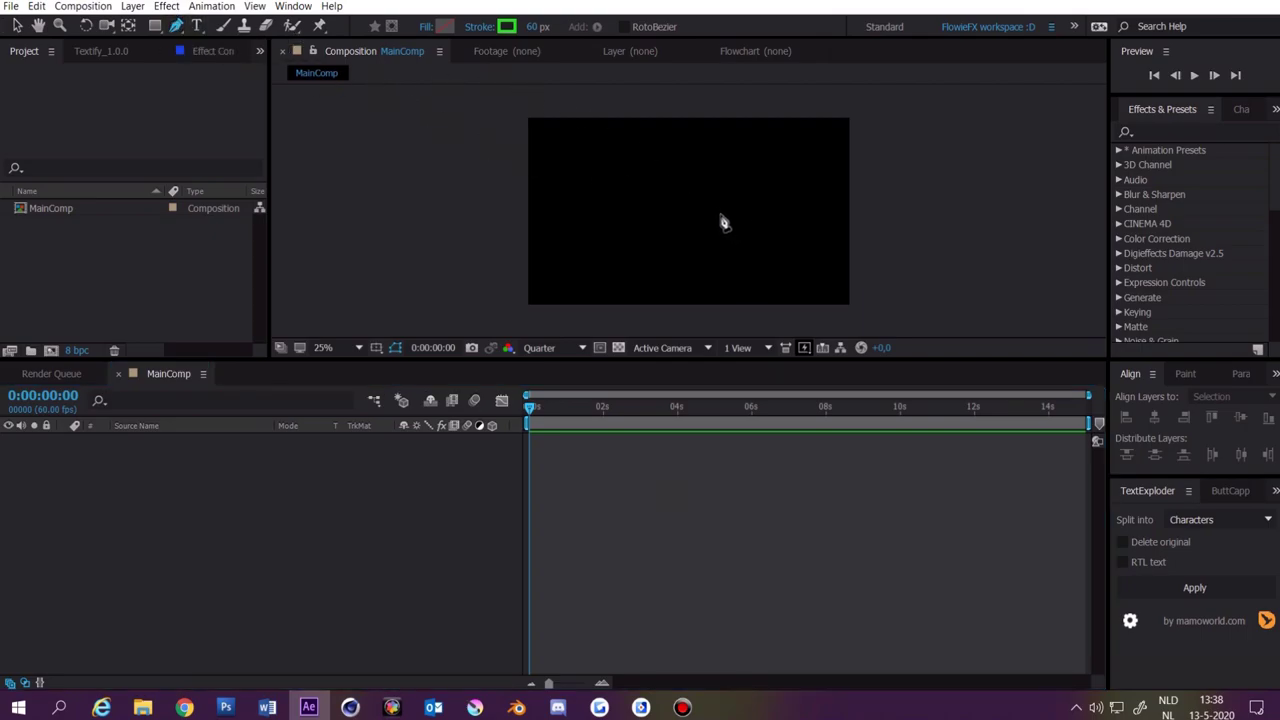
# Step: Draw an open, upward-arching path from near the composition's center toward the right, with a green 60 px stroke and the Pen tool
pyautogui.moveTo(690, 218); pyautogui.dragTo(748, 184)
pyautogui.click(798, 232)
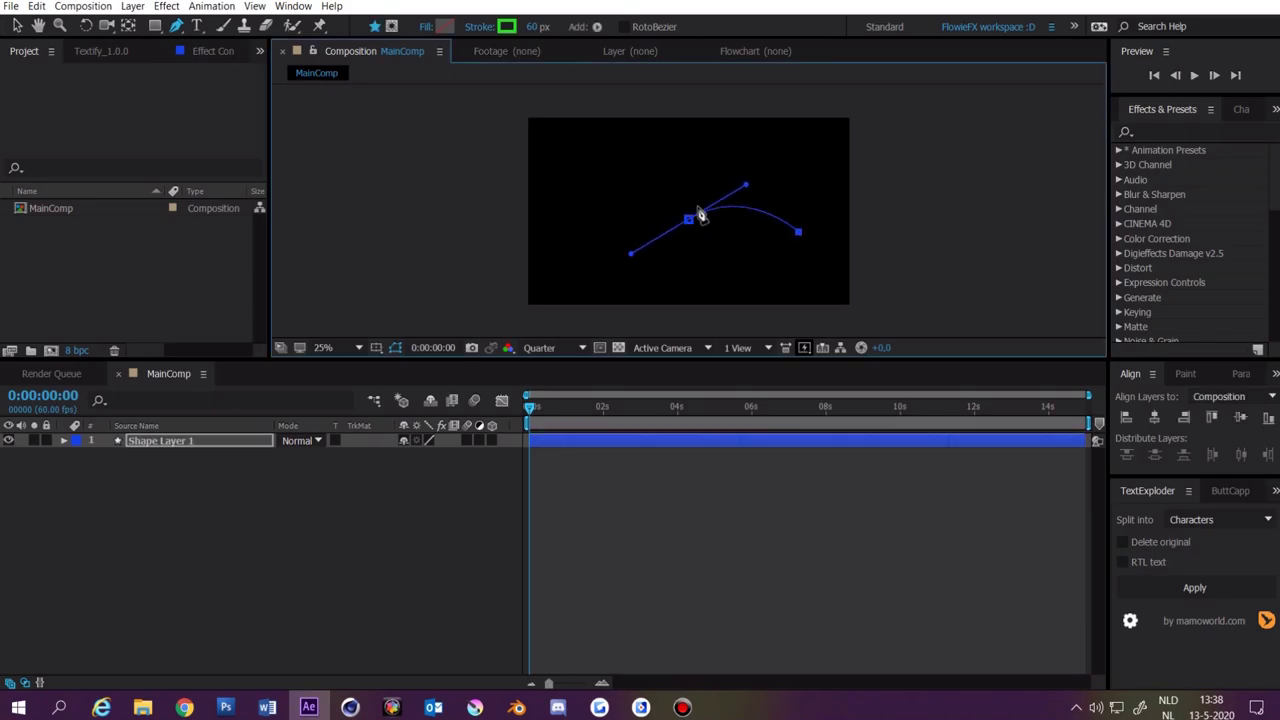
pyautogui.click(551, 475)
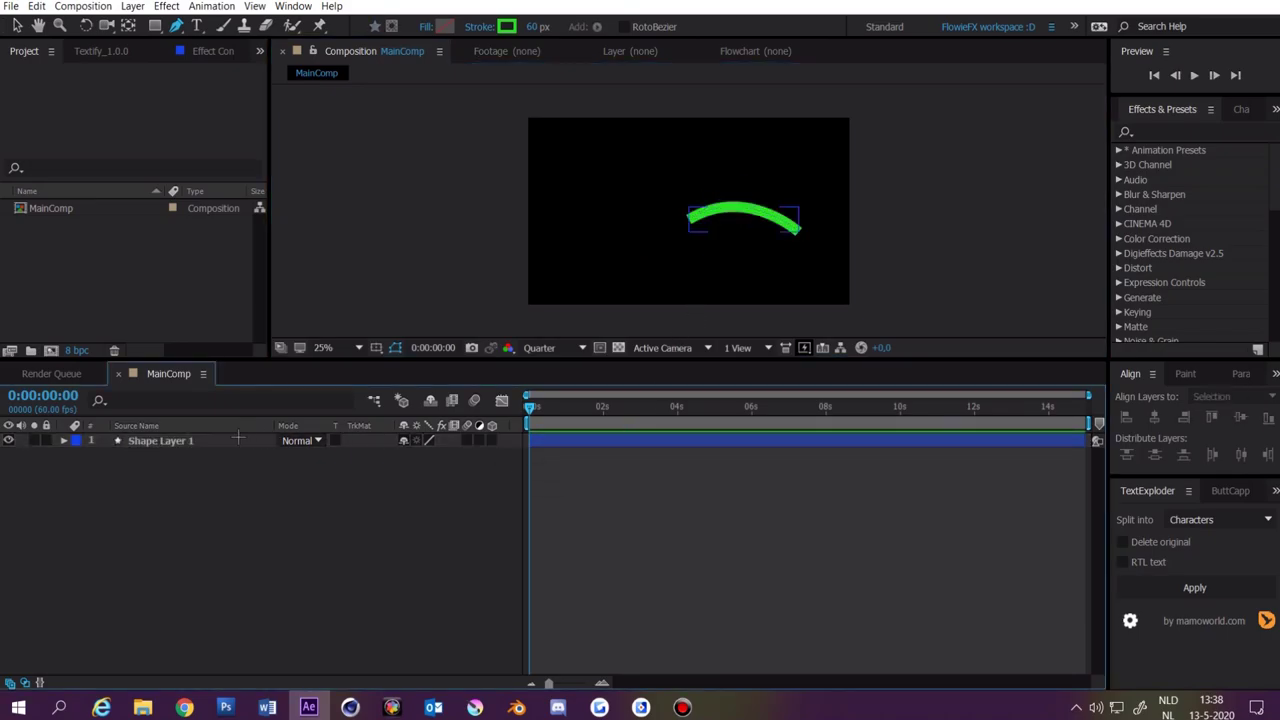
# Step: Set the position in Shape Layer 1's Transform: Shape 1 group to 30, -58, placing the curve's start beside the layer's anchor point
pyautogui.click(174, 441)
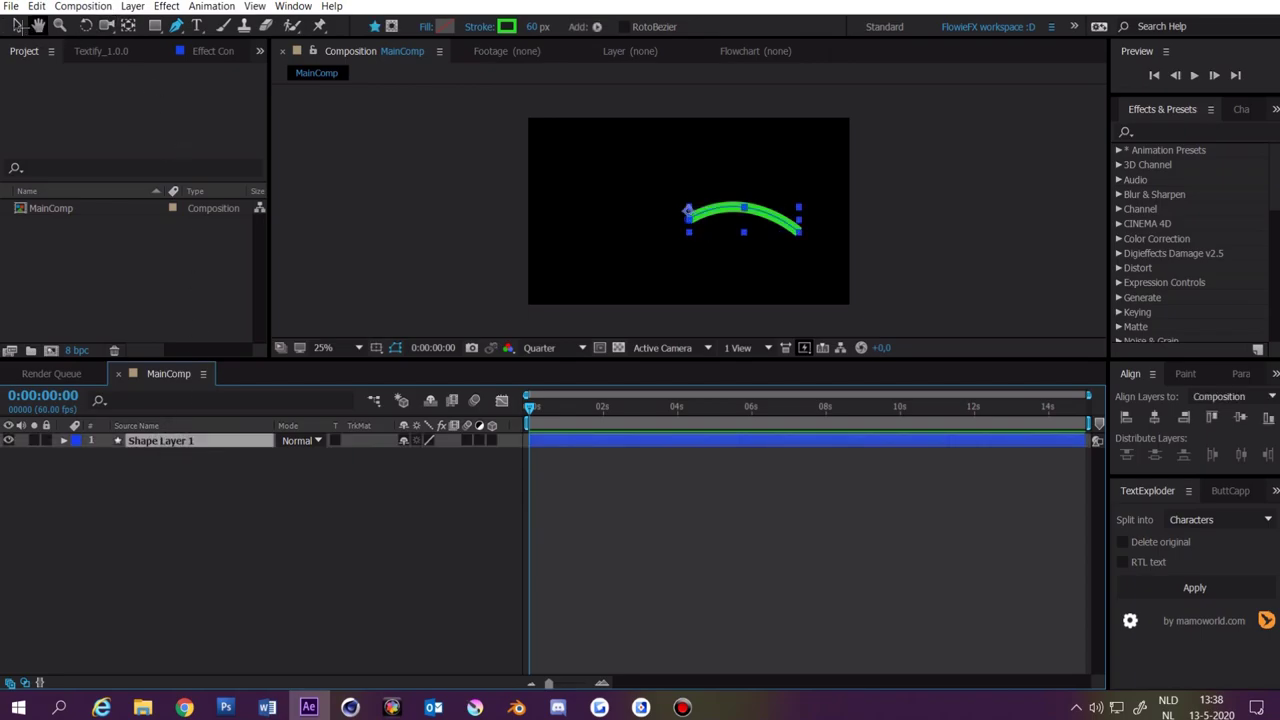
pyautogui.click(17, 25)
pyautogui.scroll(4, 686, 206)
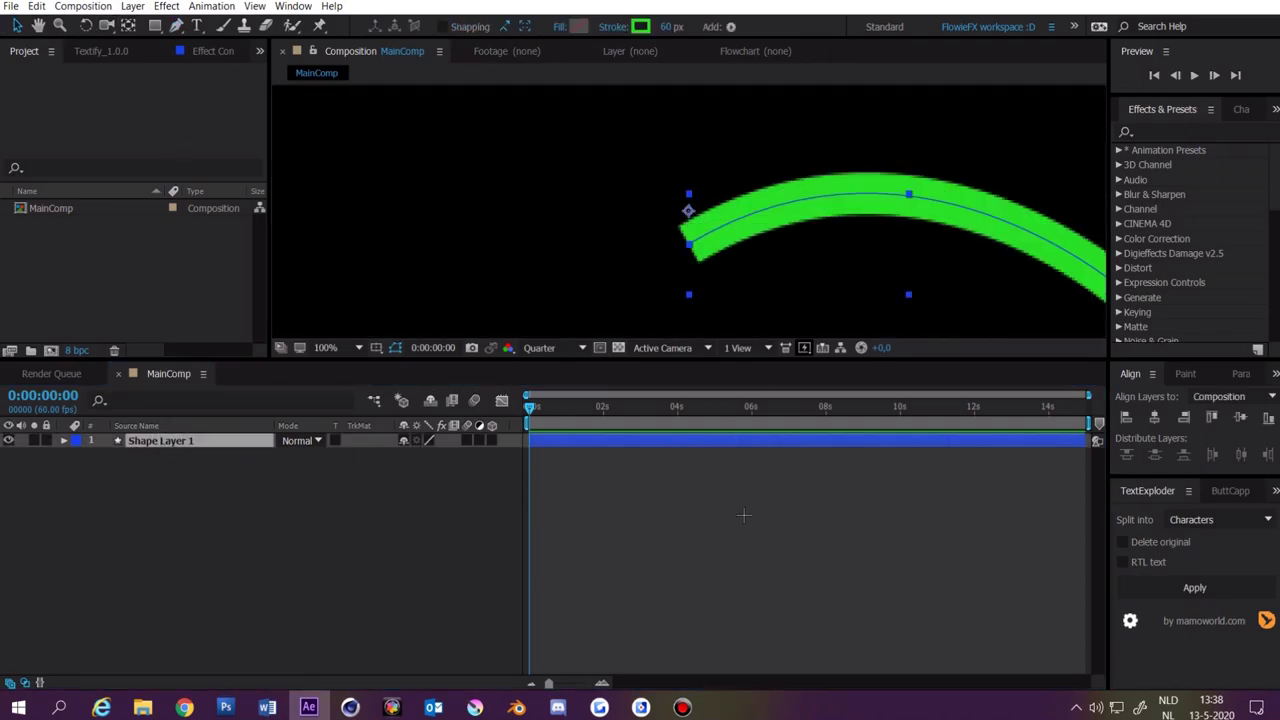
pyautogui.scroll(2, 684, 210)
pyautogui.scroll(-4, 682, 210)
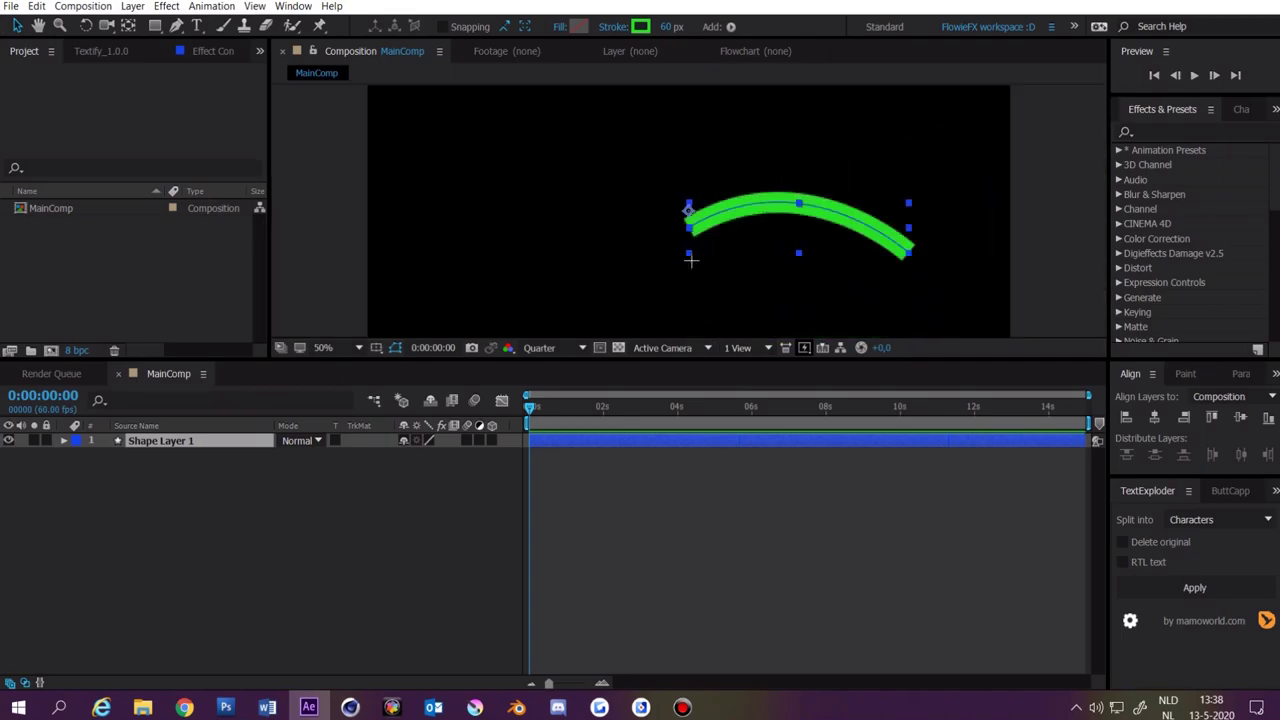
pyautogui.click(63, 441)
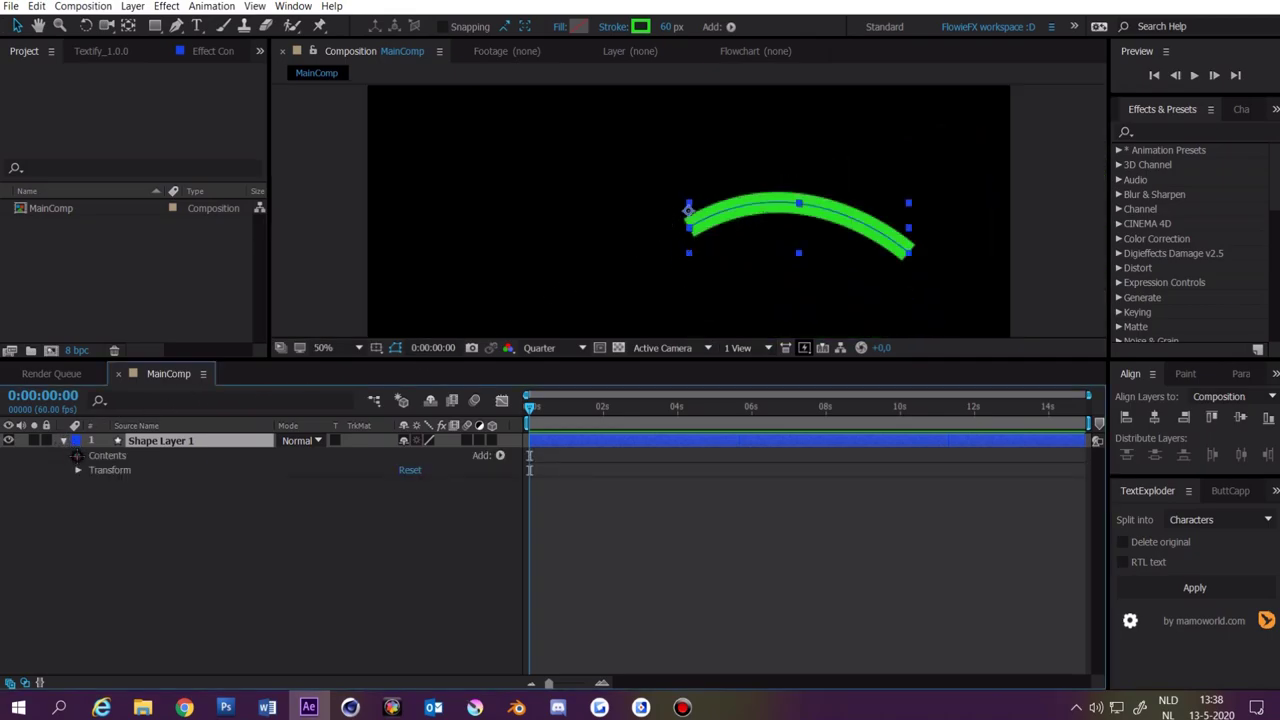
pyautogui.click(77, 455)
pyautogui.click(91, 470)
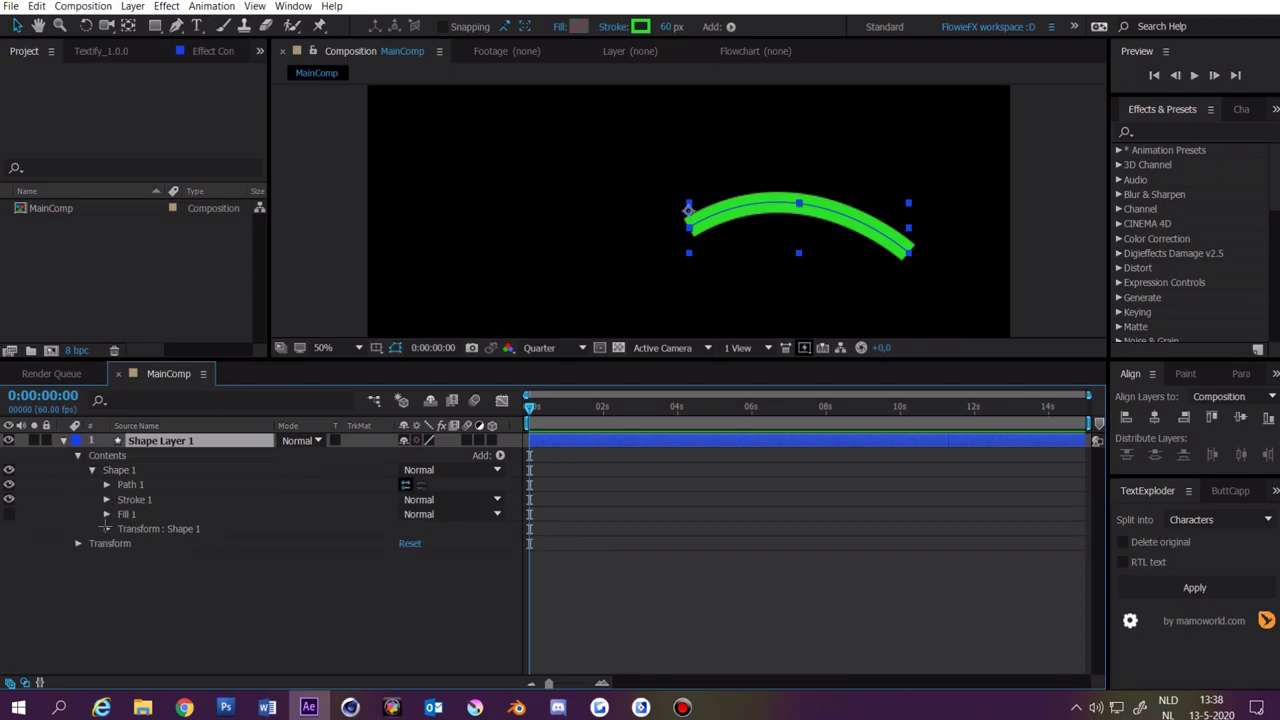
pyautogui.press('.')
pyautogui.press('.')
pyautogui.click(105, 528)
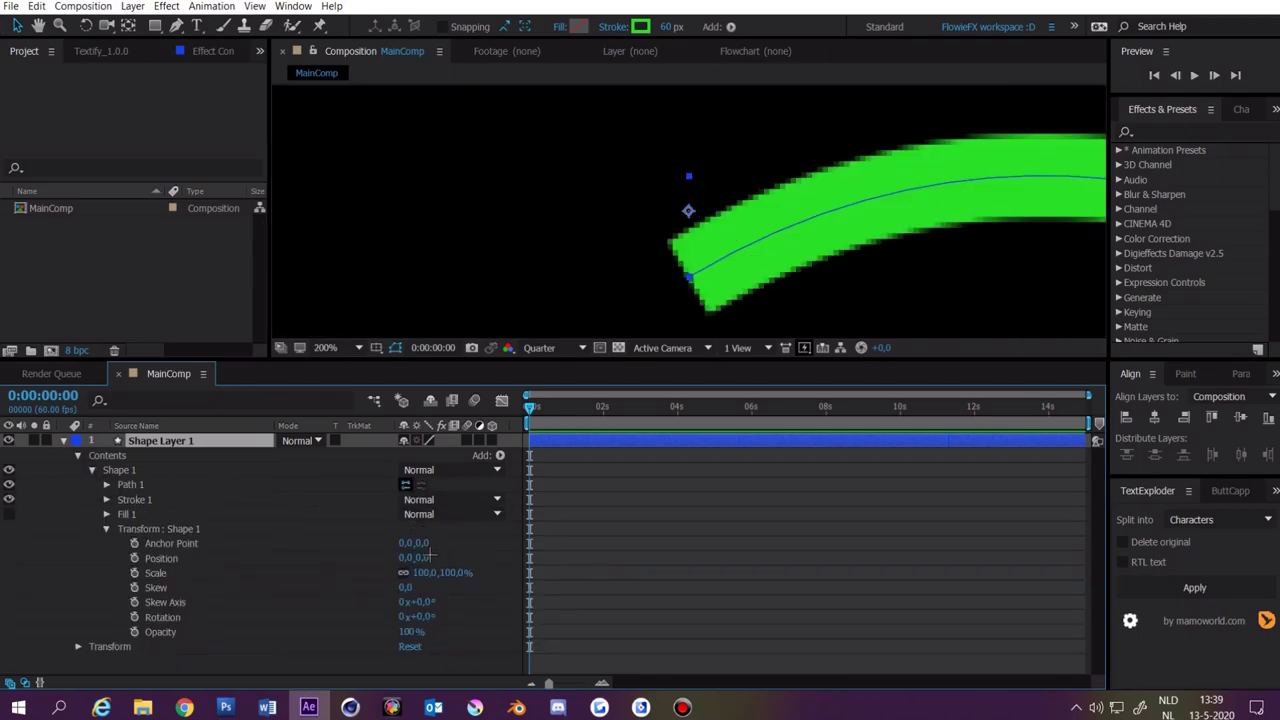
pyautogui.moveTo(430, 558); pyautogui.dragTo(402, 558)
pyautogui.moveTo(406, 558); pyautogui.dragTo(420, 558)
pyautogui.moveTo(434, 559); pyautogui.dragTo(431, 560)
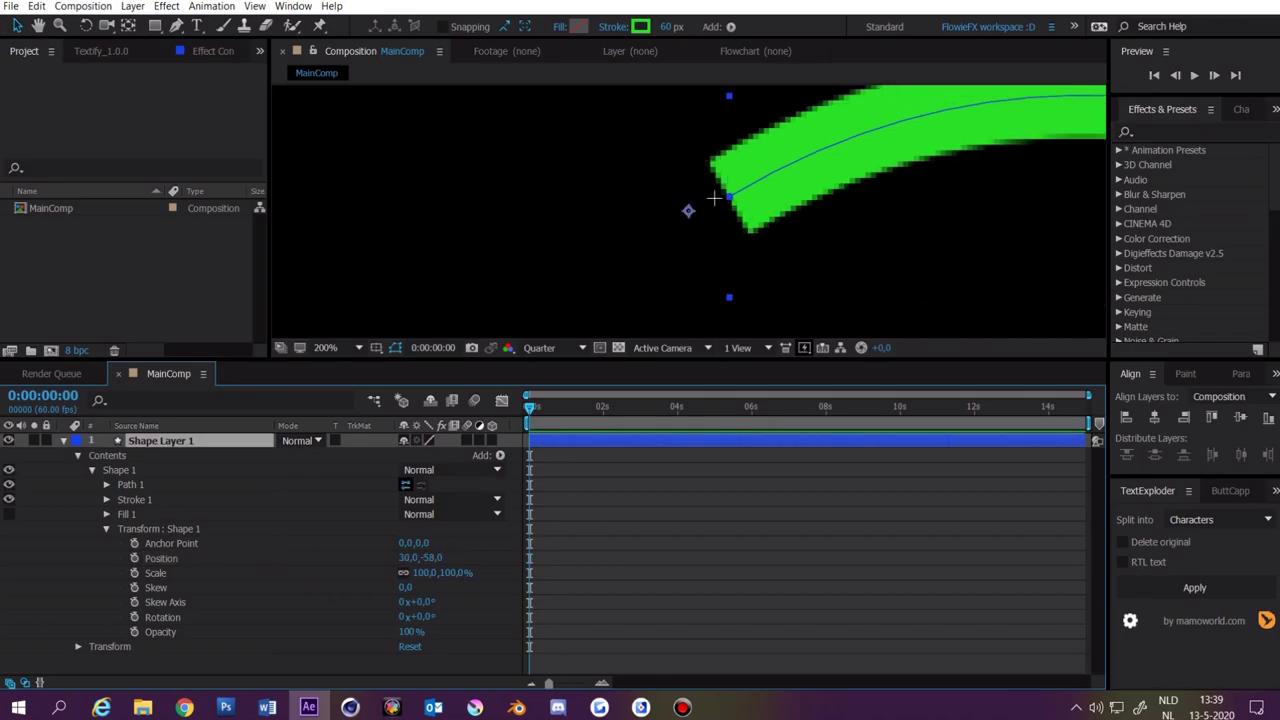
pyautogui.scroll(-3, 692, 221)
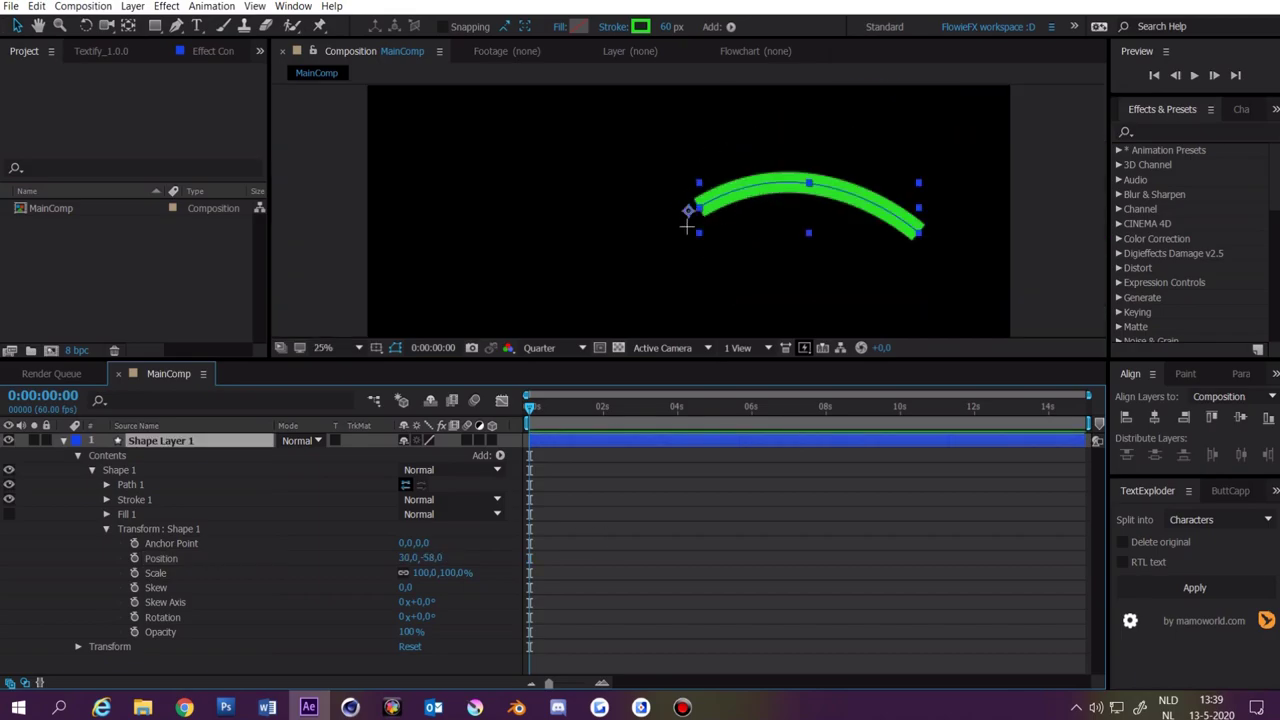
# Step: Add a Trim Paths operator and a Repeater to Shape Layer 1's contents
pyautogui.click(499, 456)
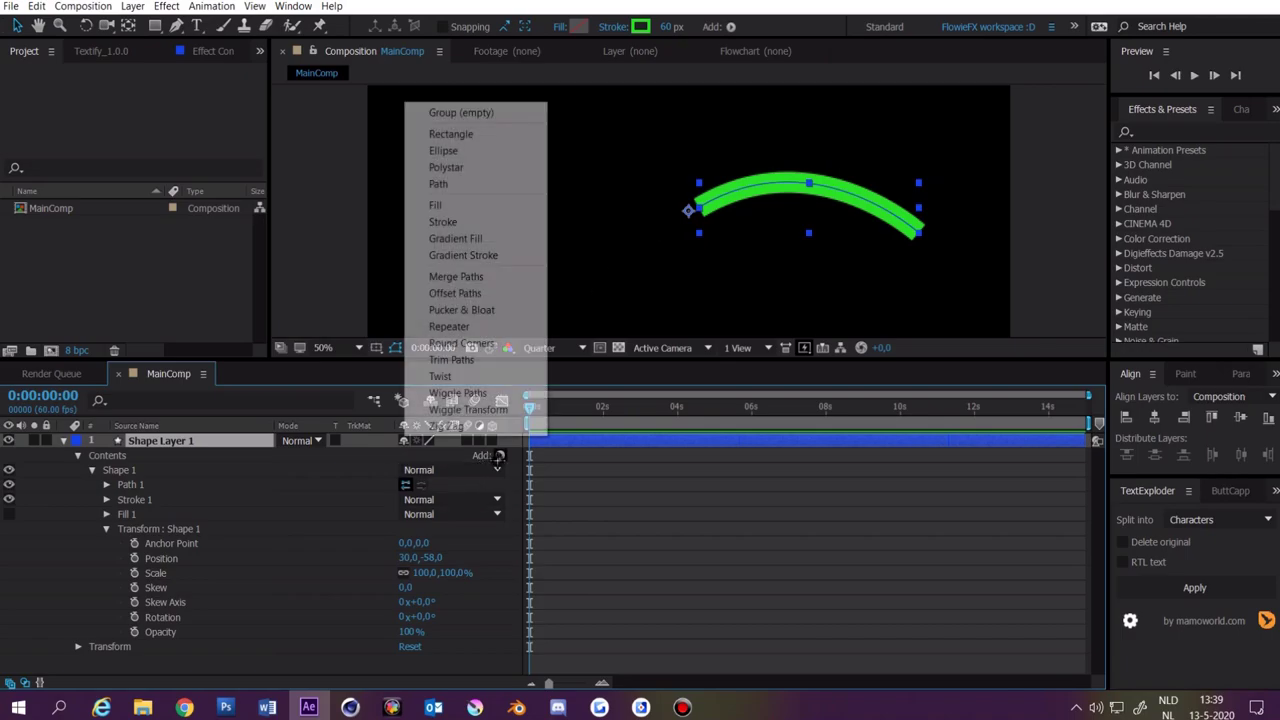
pyautogui.click(466, 358)
pyautogui.click(499, 456)
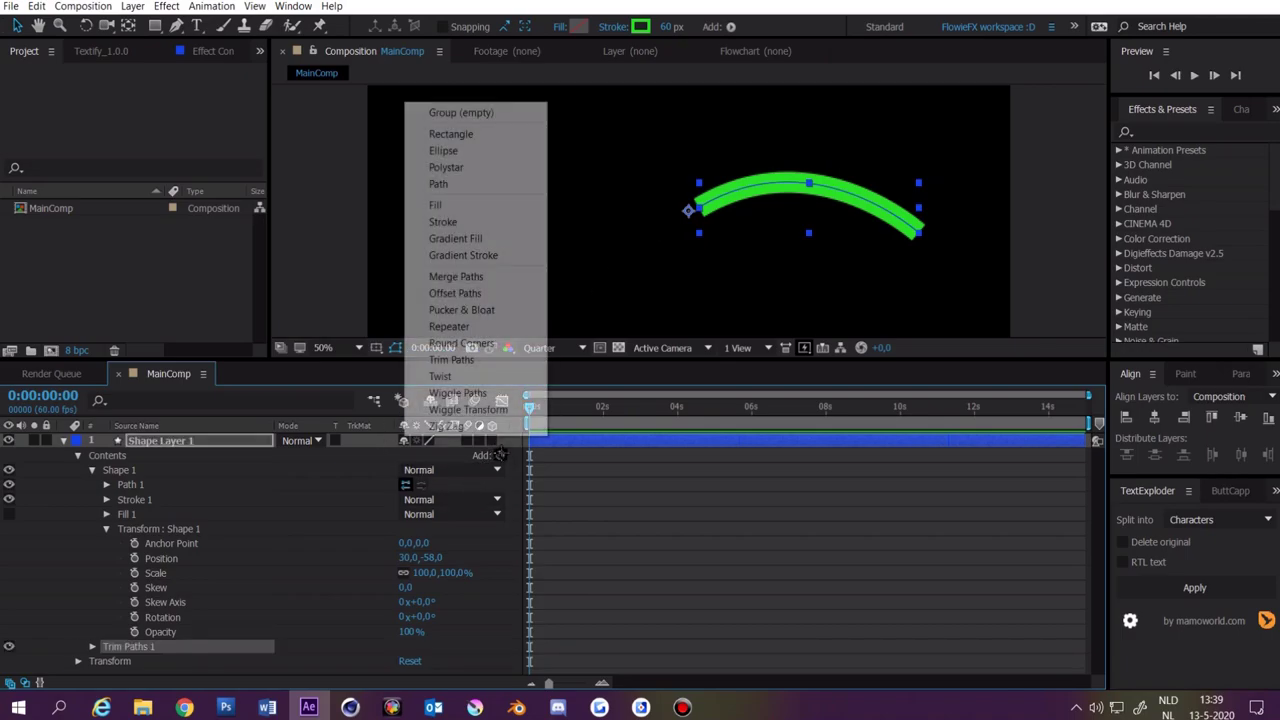
pyautogui.click(447, 326)
pyautogui.click(558, 460)
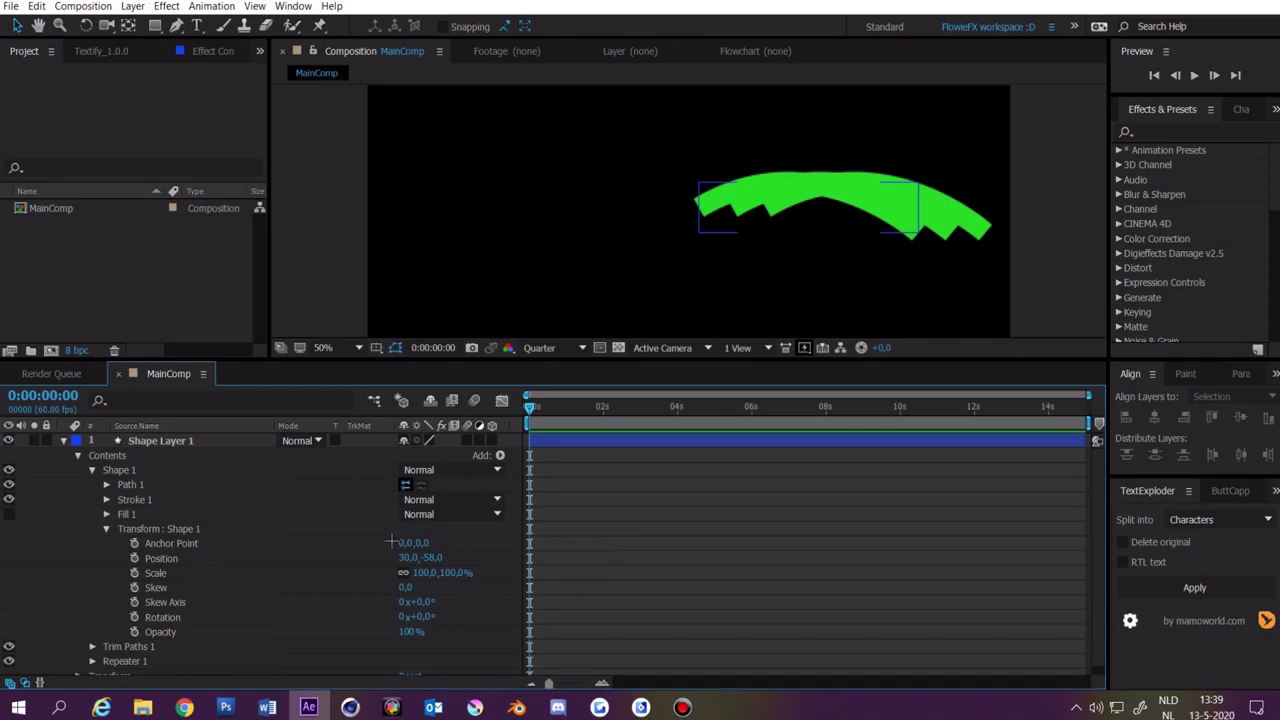
# Step: Set Trim Paths End to 0% and add Start and End keyframes at 0:00:00:00
pyautogui.moveTo(531, 408)
pyautogui.mouseDown()
pyautogui.moveTo(551, 408)
pyautogui.moveTo(527, 408)
pyautogui.mouseUp()
pyautogui.click(91, 646)
pyautogui.scroll(-3, 91, 640)
pyautogui.click(416, 608)
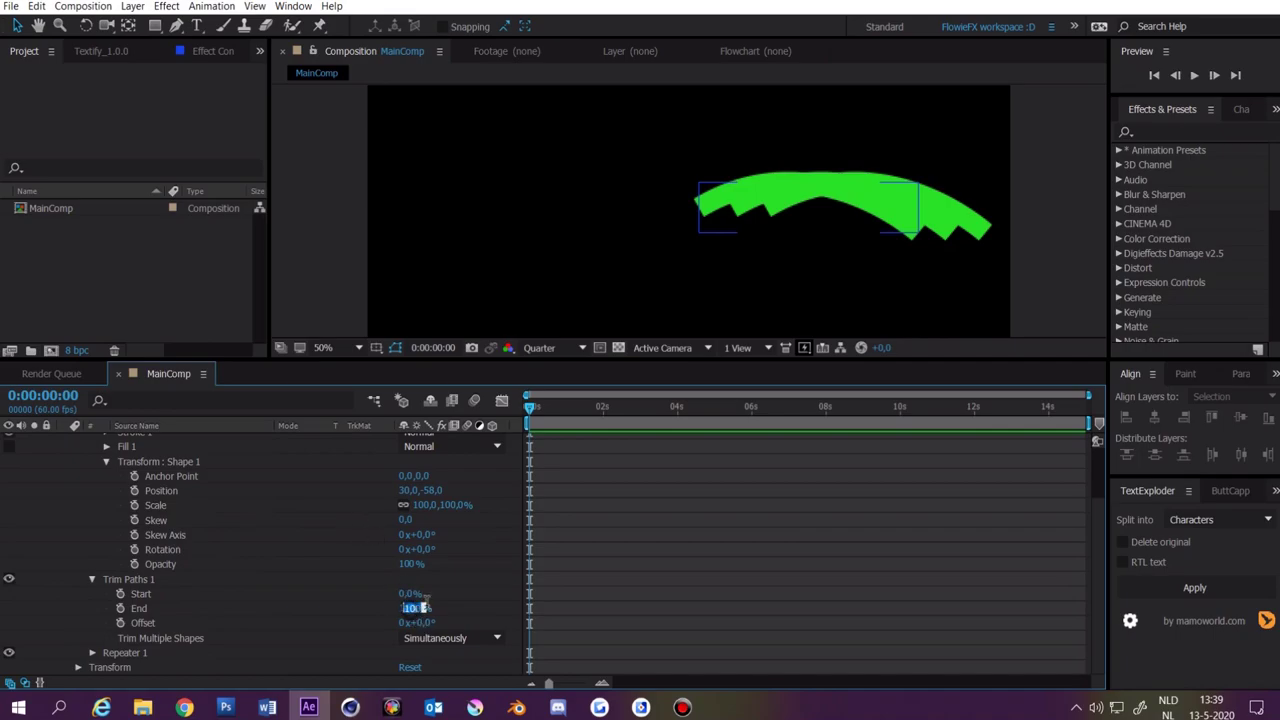
pyautogui.write('0')
pyautogui.press('Return')
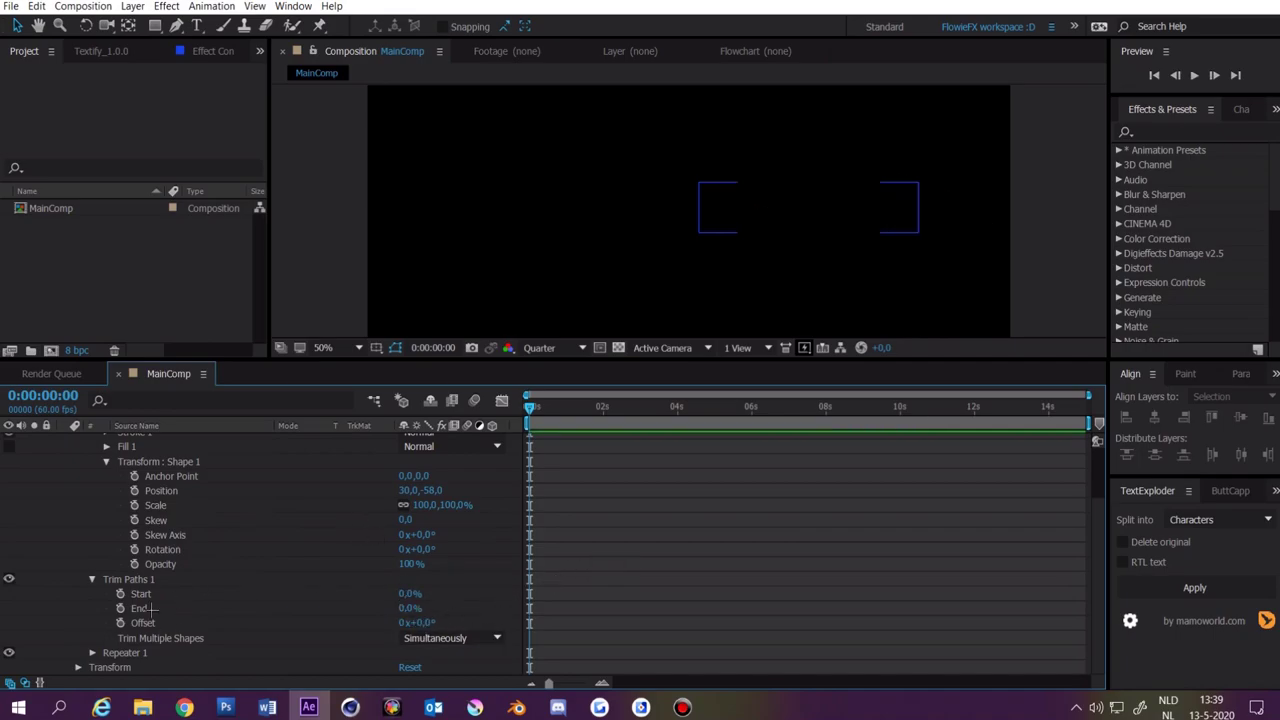
pyautogui.click(120, 593)
pyautogui.click(120, 608)
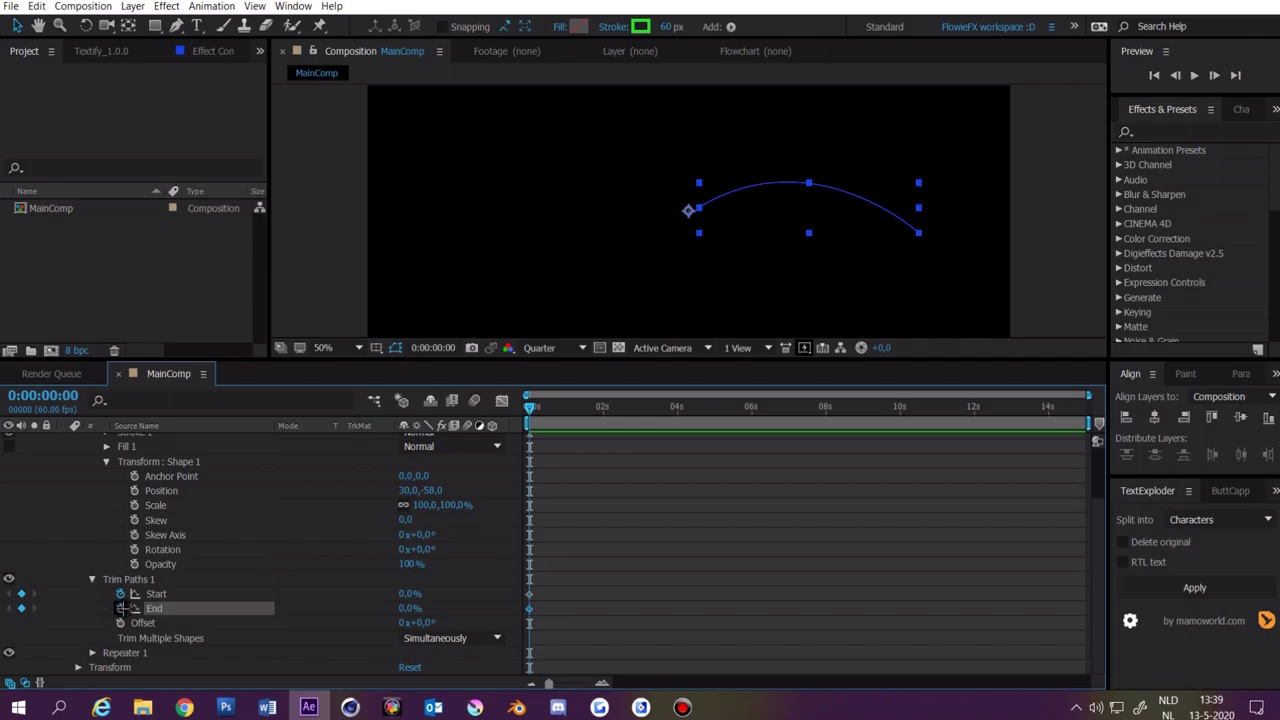
pyautogui.click(578, 492)
# Step: Keyframe Trim Paths Start and End at 100% at one second, and shift both End keyframes 19 frames later
pyautogui.press('=')
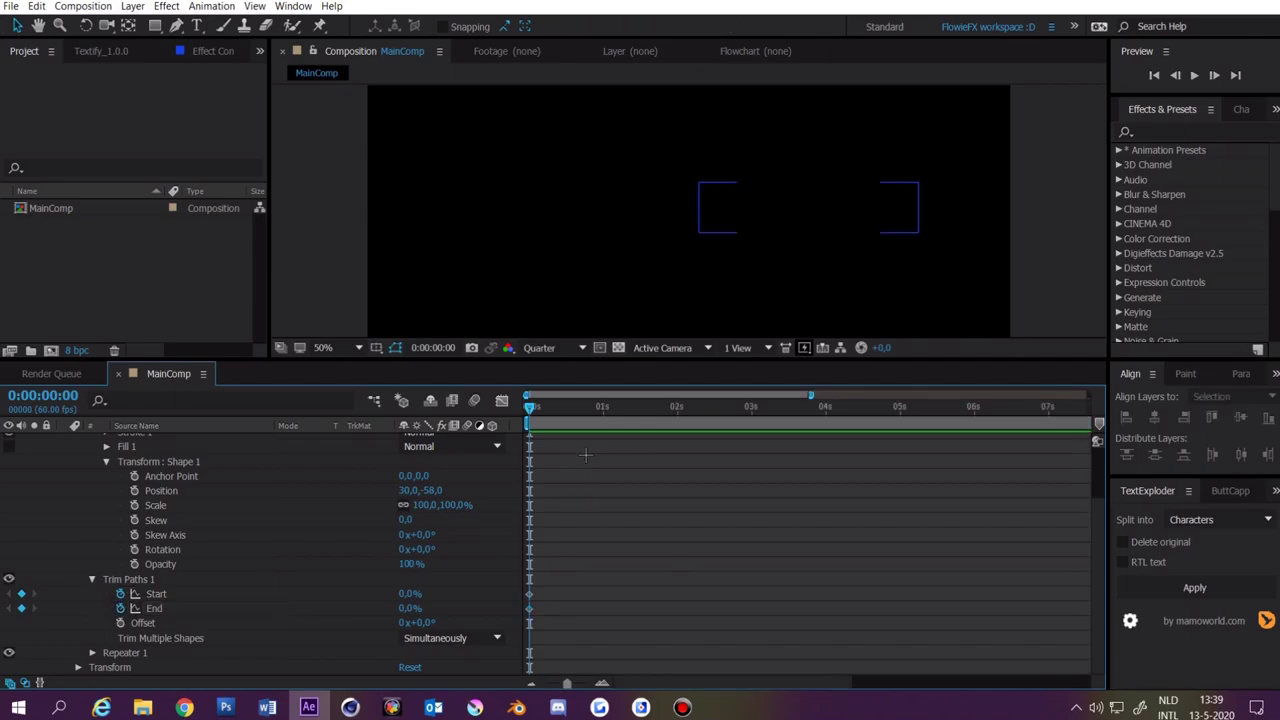
pyautogui.moveTo(530, 408); pyautogui.dragTo(603, 409)
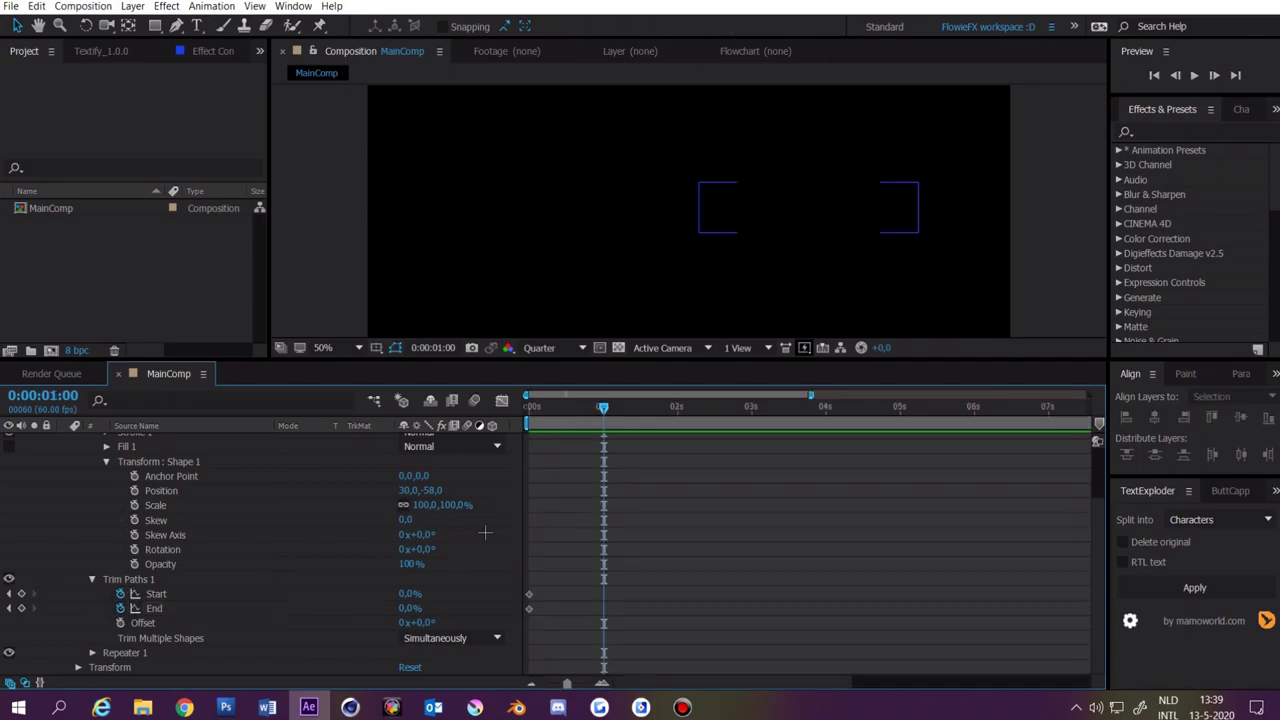
pyautogui.moveTo(404, 595); pyautogui.dragTo(495, 598)
pyautogui.moveTo(408, 609); pyautogui.dragTo(553, 609)
pyautogui.click(659, 643)
pyautogui.click(601, 538)
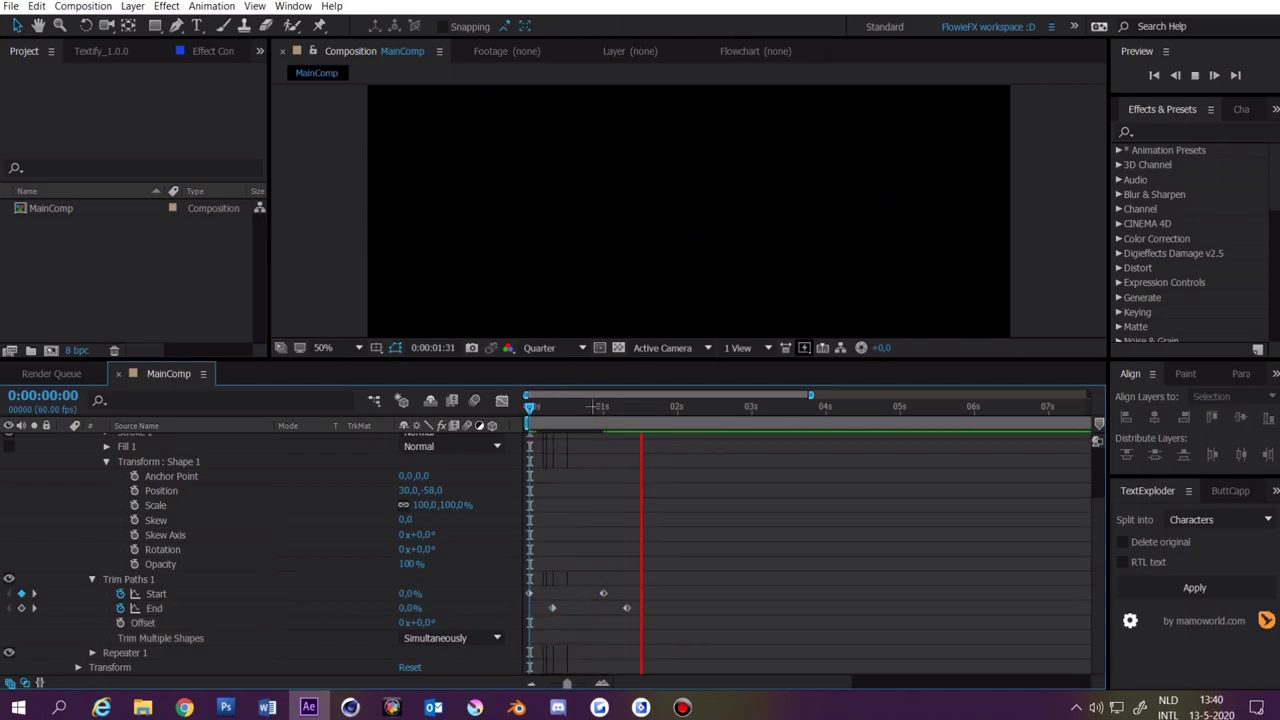
# Step: Preview the Trim Paths animation from the beginning of the timeline
pyautogui.press('space')
pyautogui.moveTo(577, 408); pyautogui.dragTo(455, 414)
pyautogui.press('space')
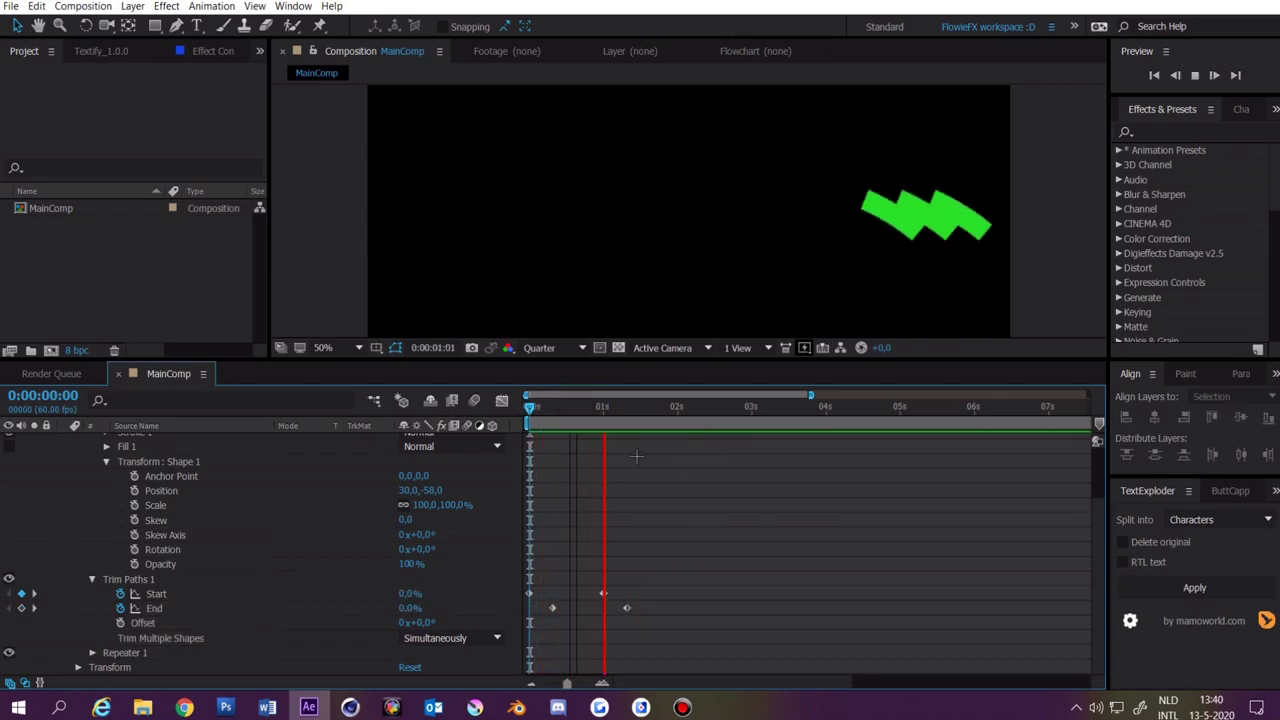
# Step: Set the Trim Paths End value of the keyframe at 0:00:01:19 to 70%
pyautogui.click(602, 412)
pyautogui.moveTo(602, 412); pyautogui.dragTo(627, 410)
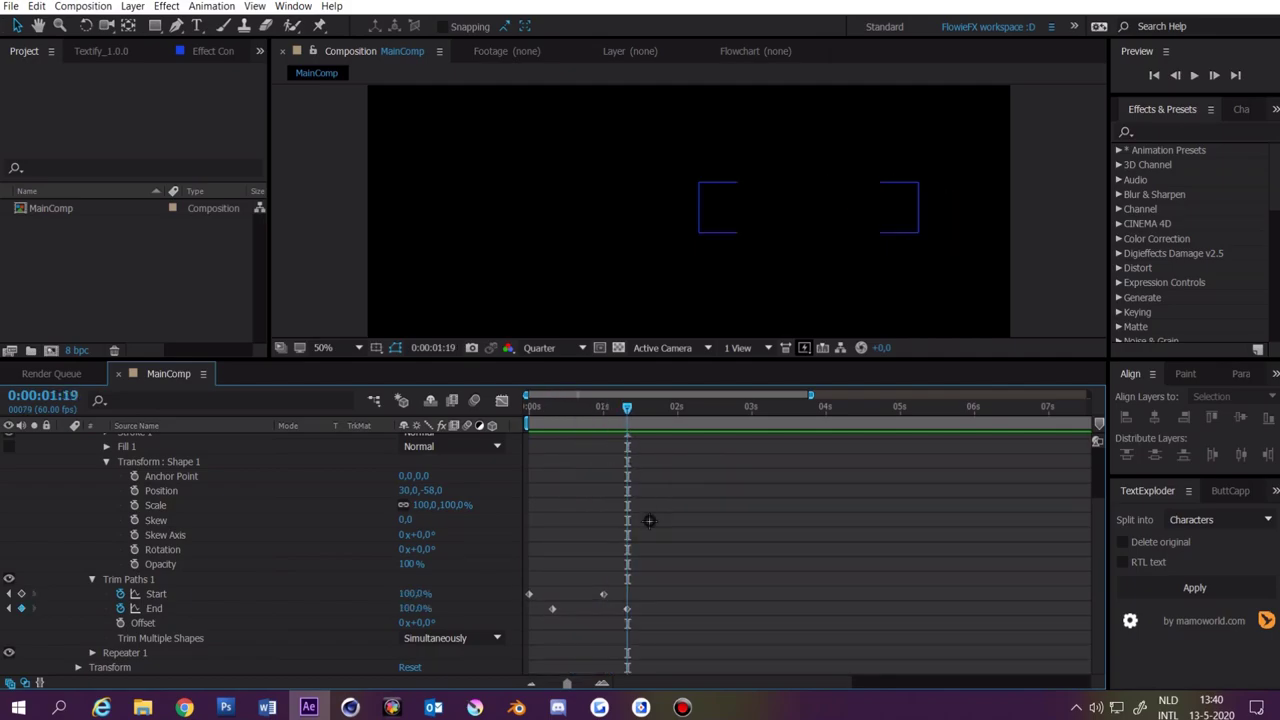
pyautogui.click(410, 608)
pyautogui.write('70')
pyautogui.press('Return')
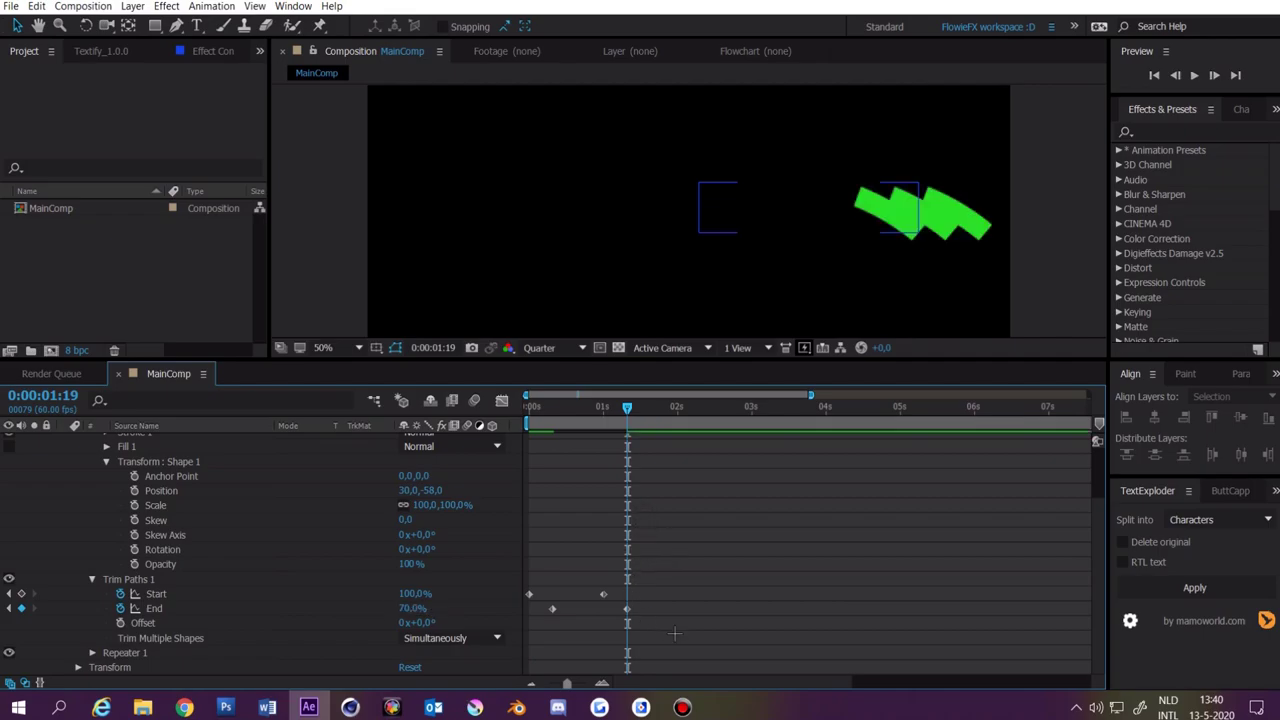
# Step: Apply Easy Ease to all Start and End keyframes, and collapse Shape Layer 1's properties
pyautogui.moveTo(684, 637); pyautogui.dragTo(522, 582)
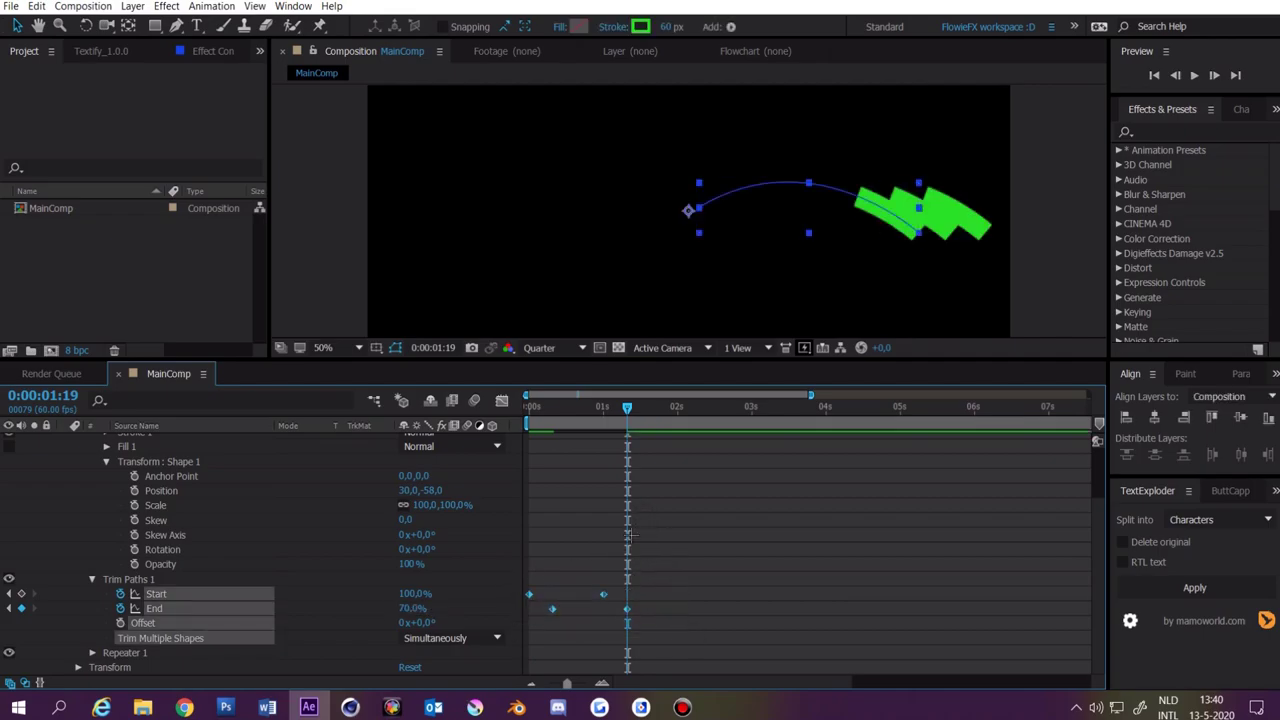
pyautogui.scroll(3, 558, 500)
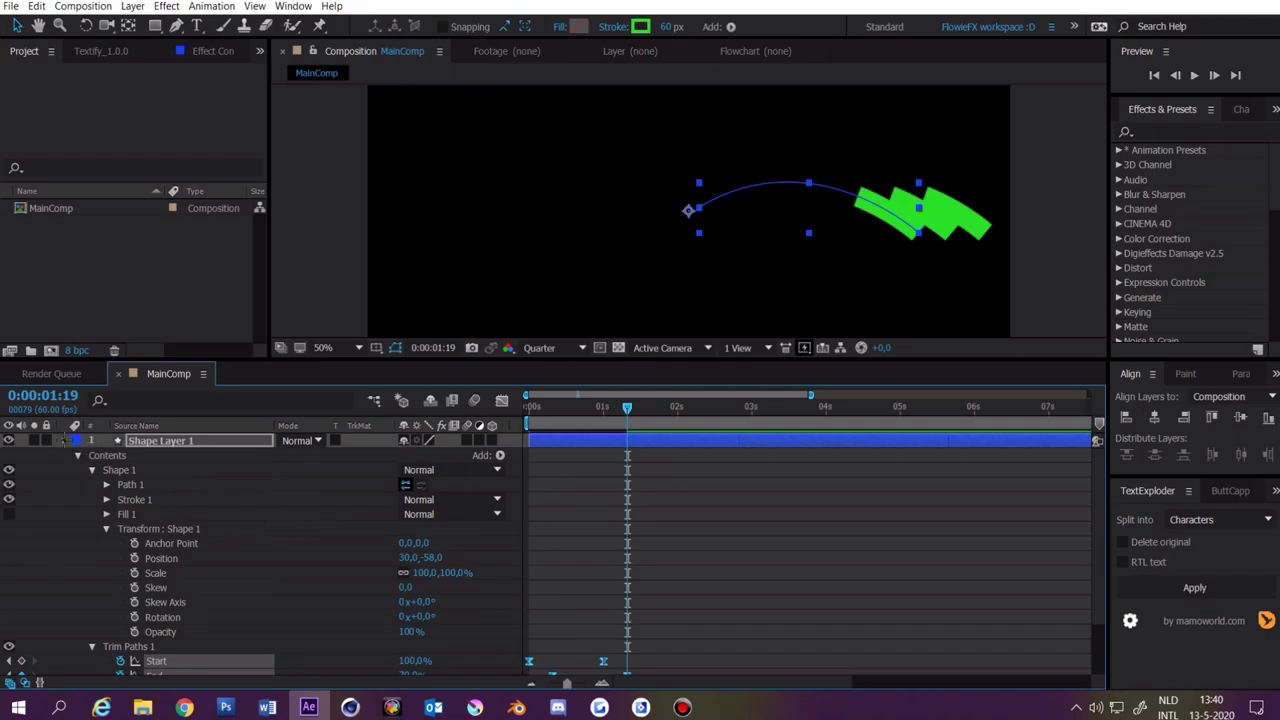
pyautogui.click(63, 440)
pyautogui.click(457, 493)
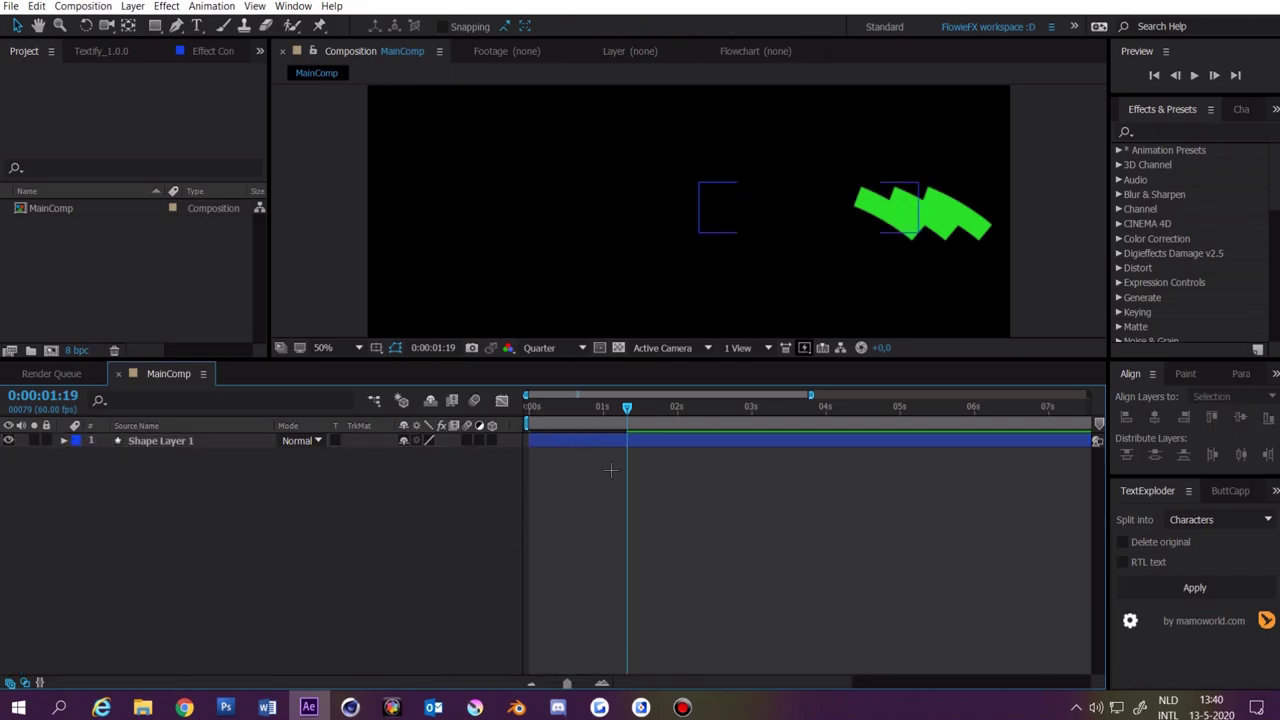
# Step: Reshape the Start and End curves in the Graph Editor's value graph so both rise quickly and ease out slowly
pyautogui.click(573, 443)
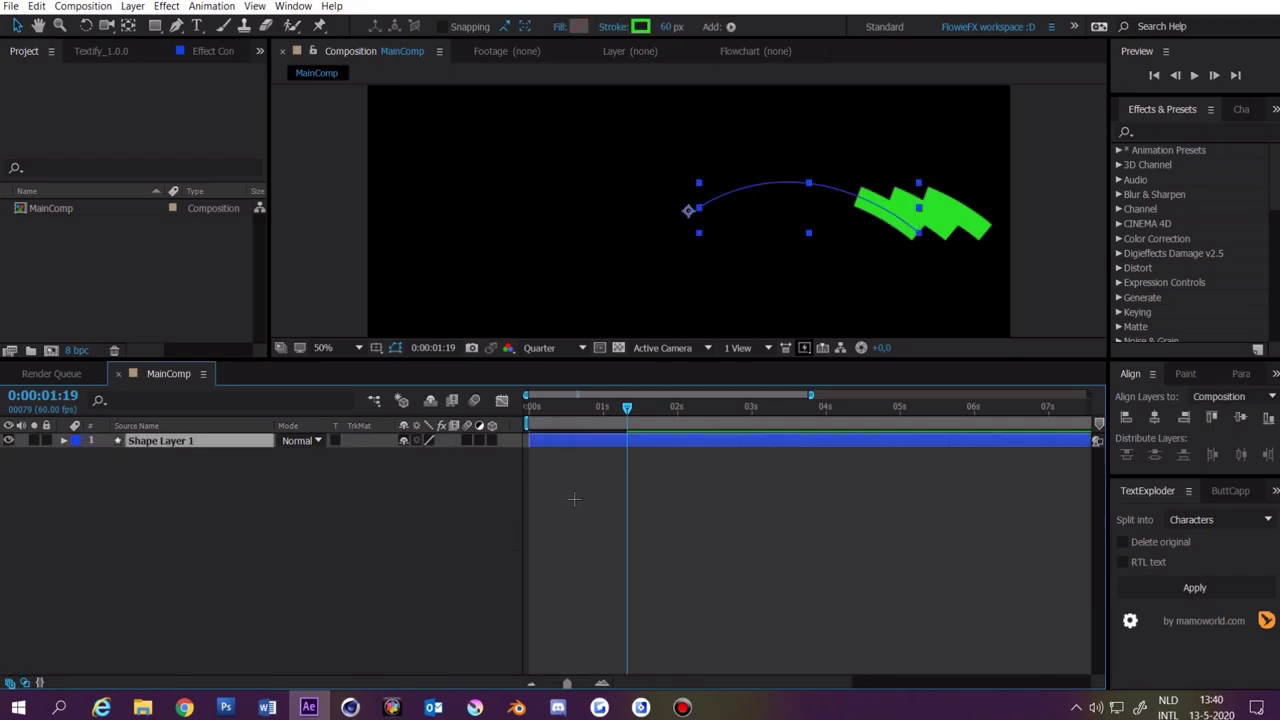
pyautogui.press('u')
pyautogui.moveTo(691, 527); pyautogui.dragTo(505, 430)
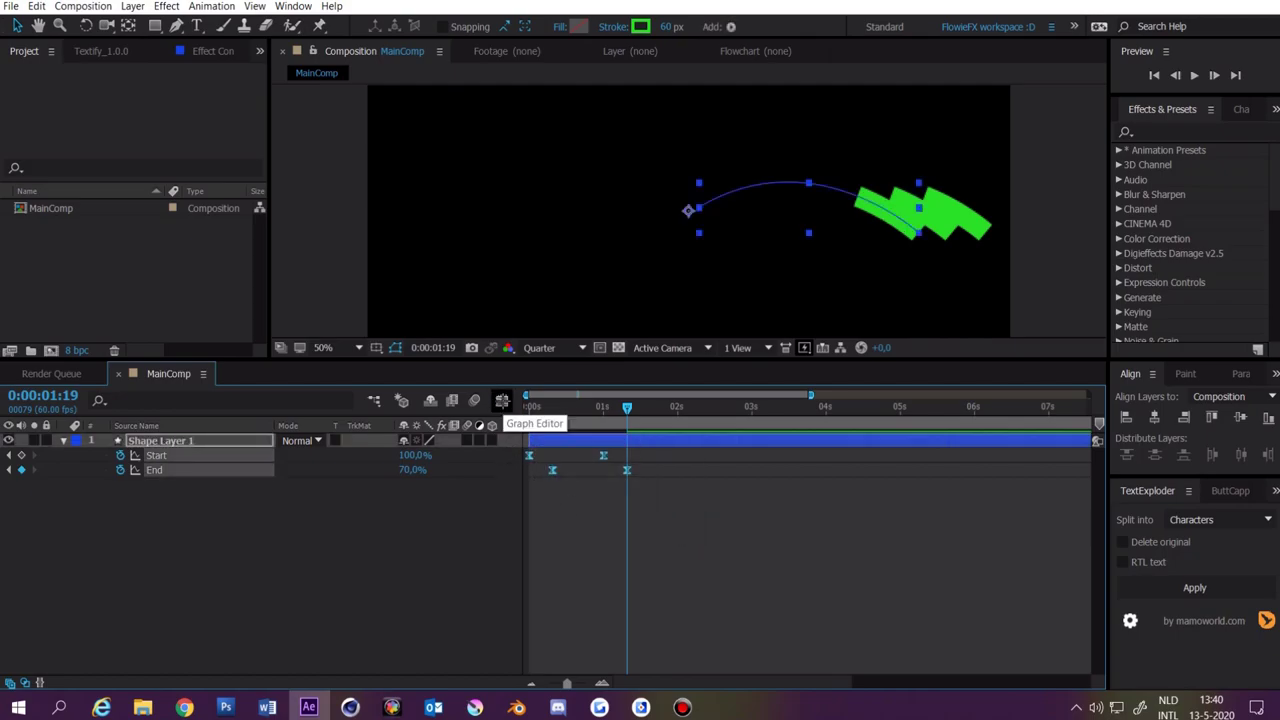
pyautogui.click(501, 400)
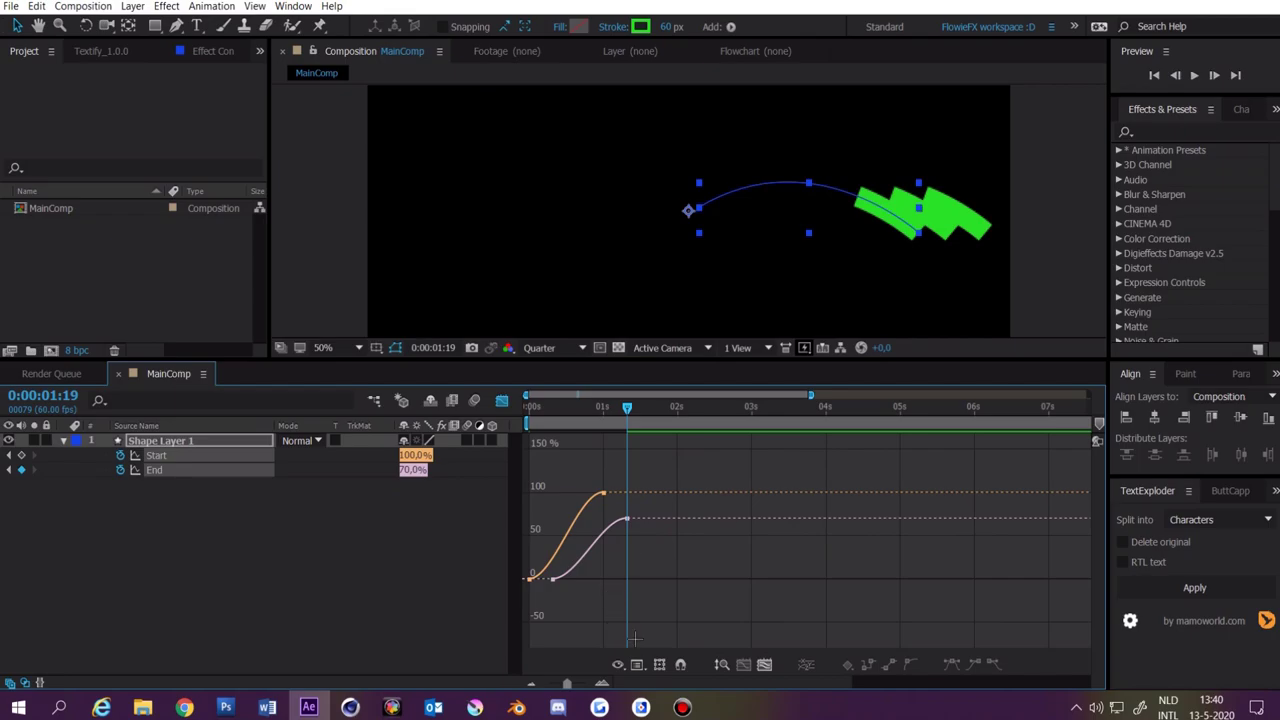
pyautogui.click(637, 664)
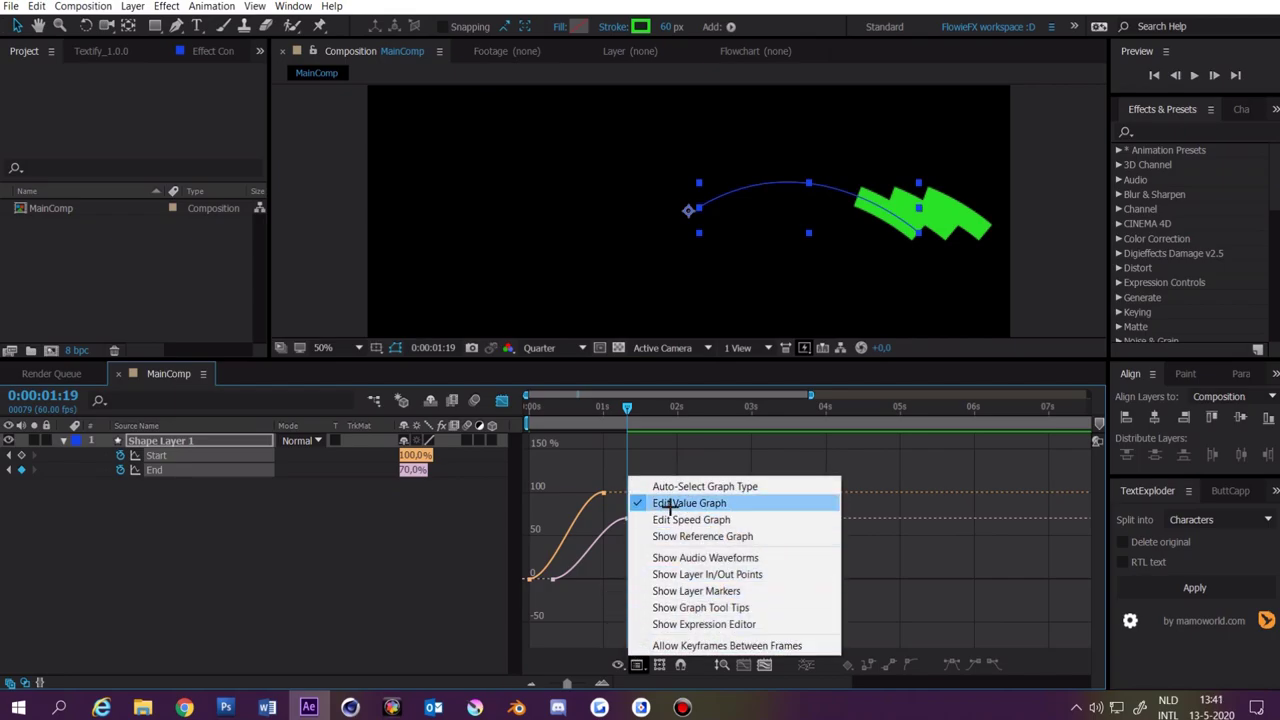
pyautogui.click(670, 504)
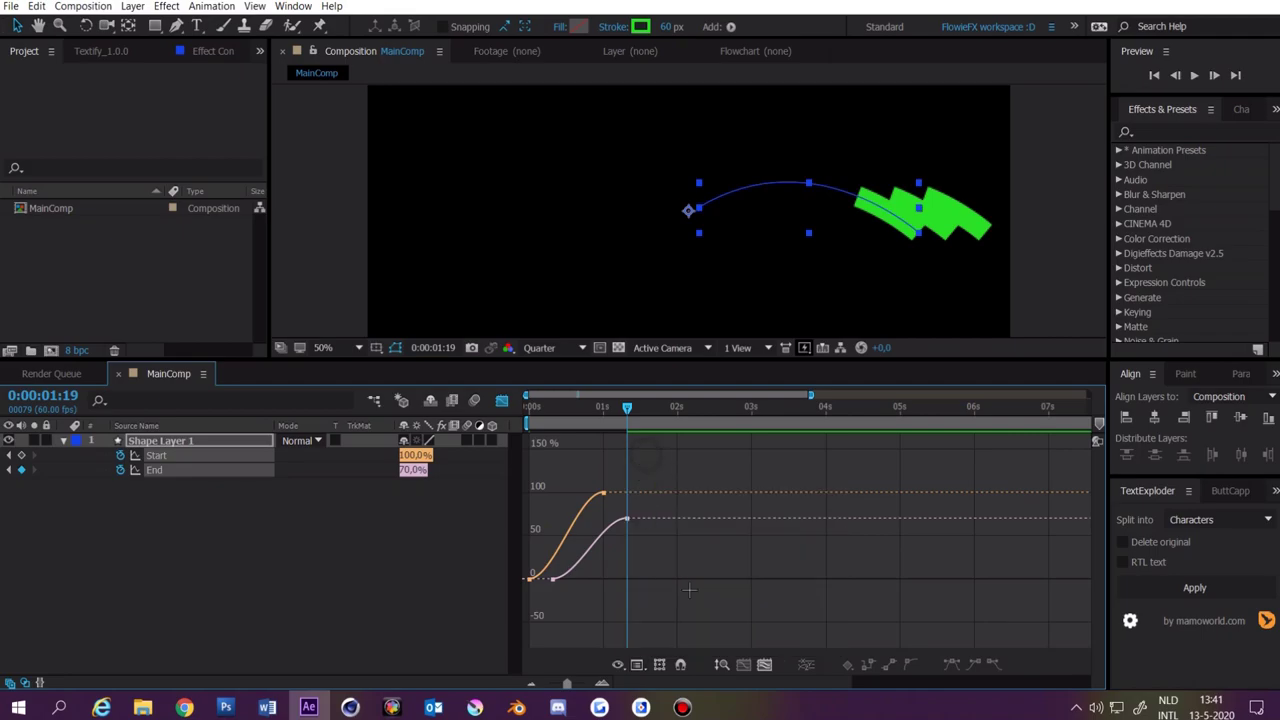
pyautogui.click(637, 664)
pyautogui.click(666, 498)
pyautogui.moveTo(670, 537); pyautogui.dragTo(538, 441)
# Step: Preview the eased animation from the start and close the Graph Editor
pyautogui.press('Home')
pyautogui.press('space')
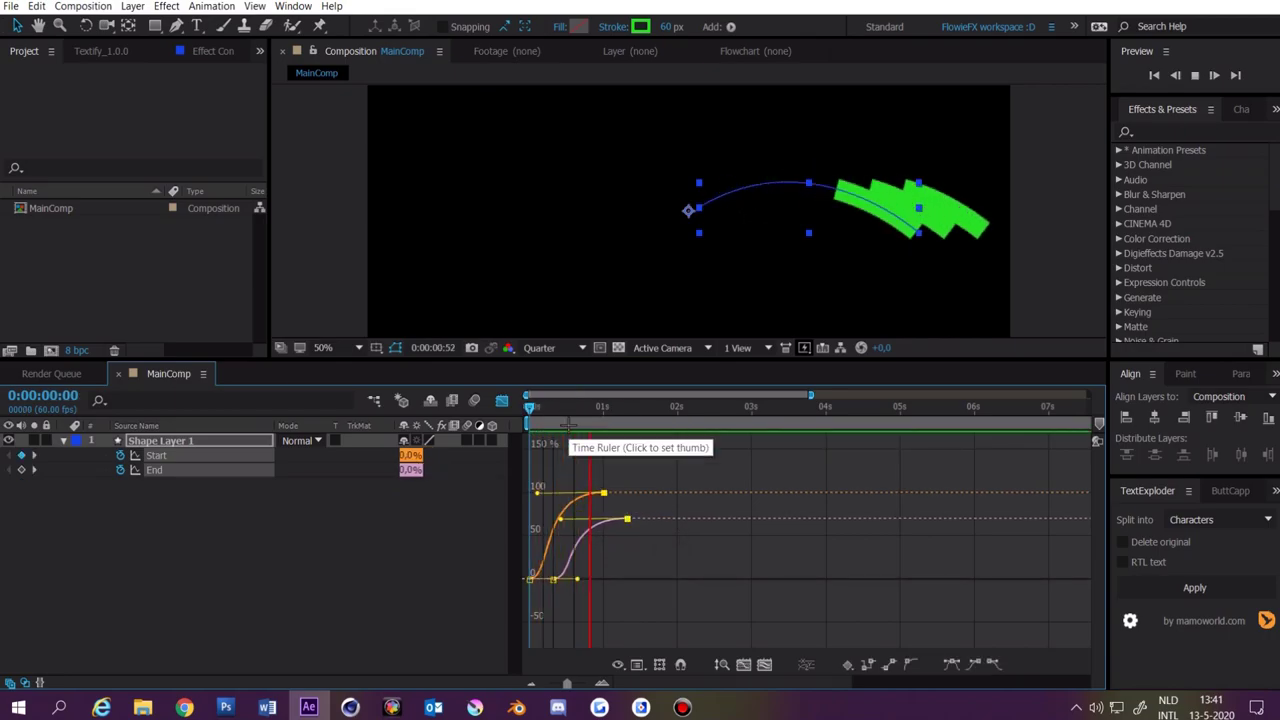
pyautogui.click(566, 409)
pyautogui.click(502, 402)
pyautogui.click(623, 592)
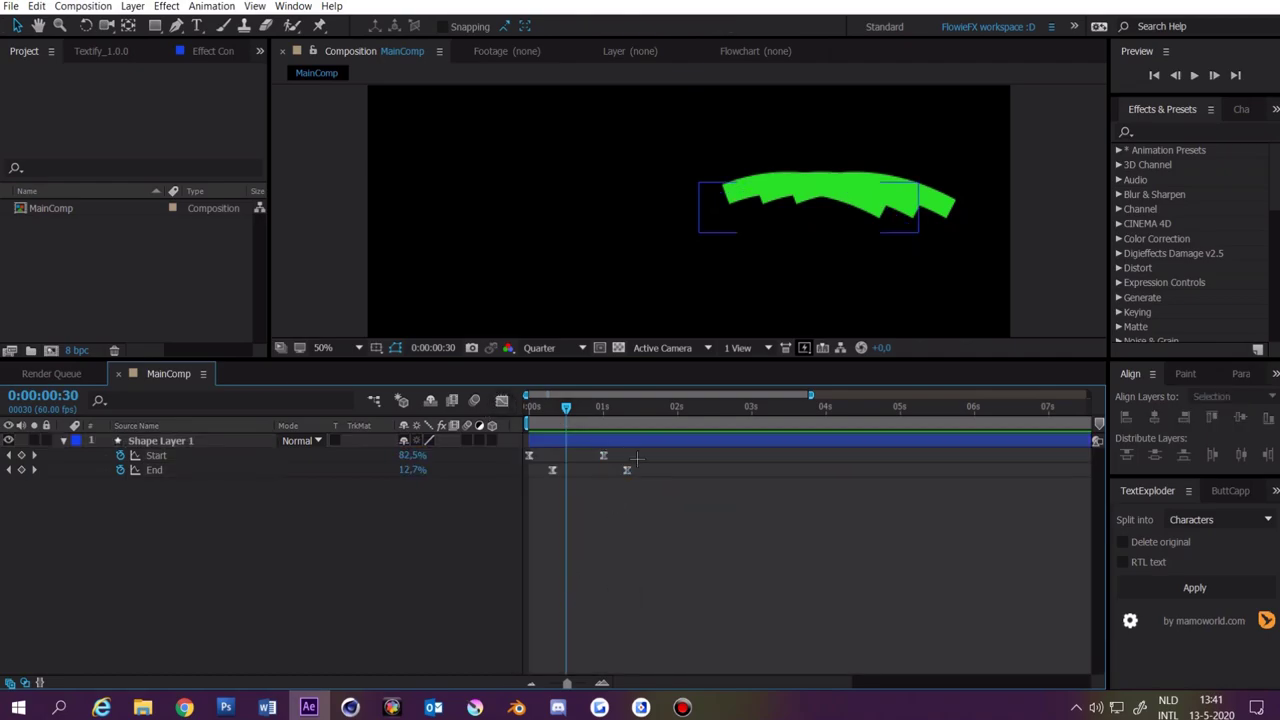
# Step: Filter Shape Layer 1's properties for "str" and add a Stroke Width keyframe at 0:00:00:28
pyautogui.press('pageup')
pyautogui.press('pageup')
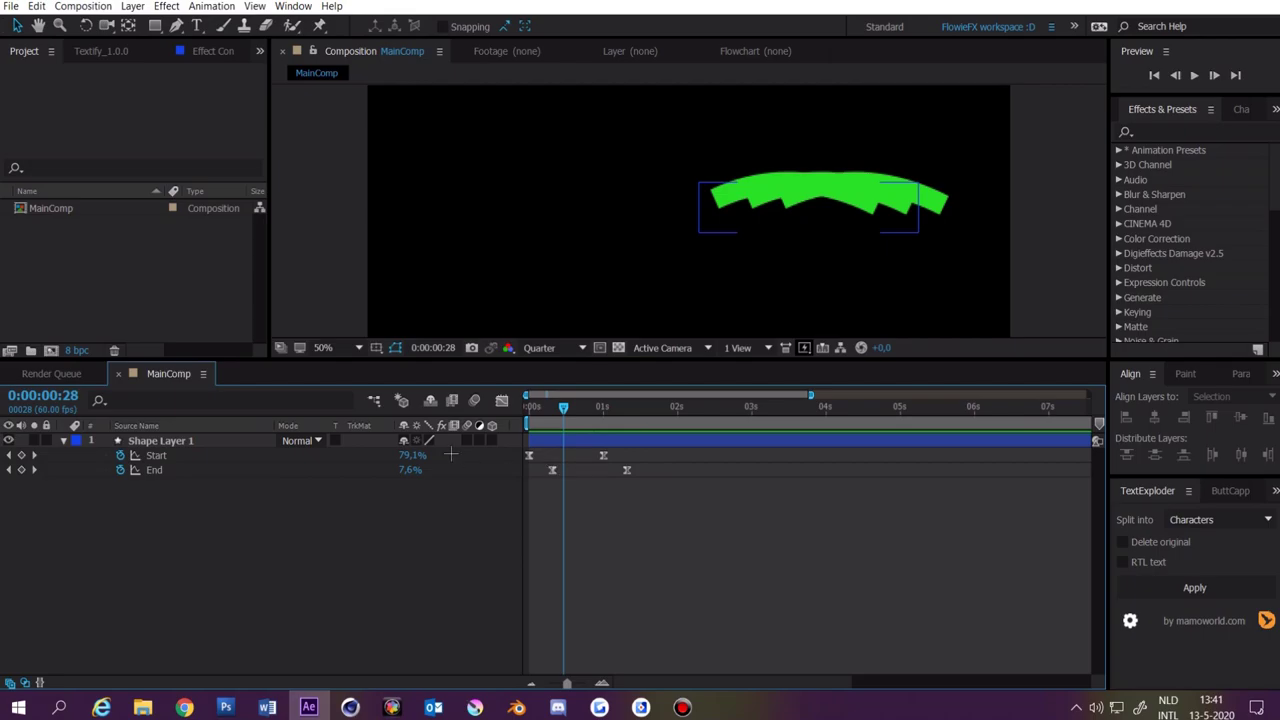
pyautogui.click(185, 440)
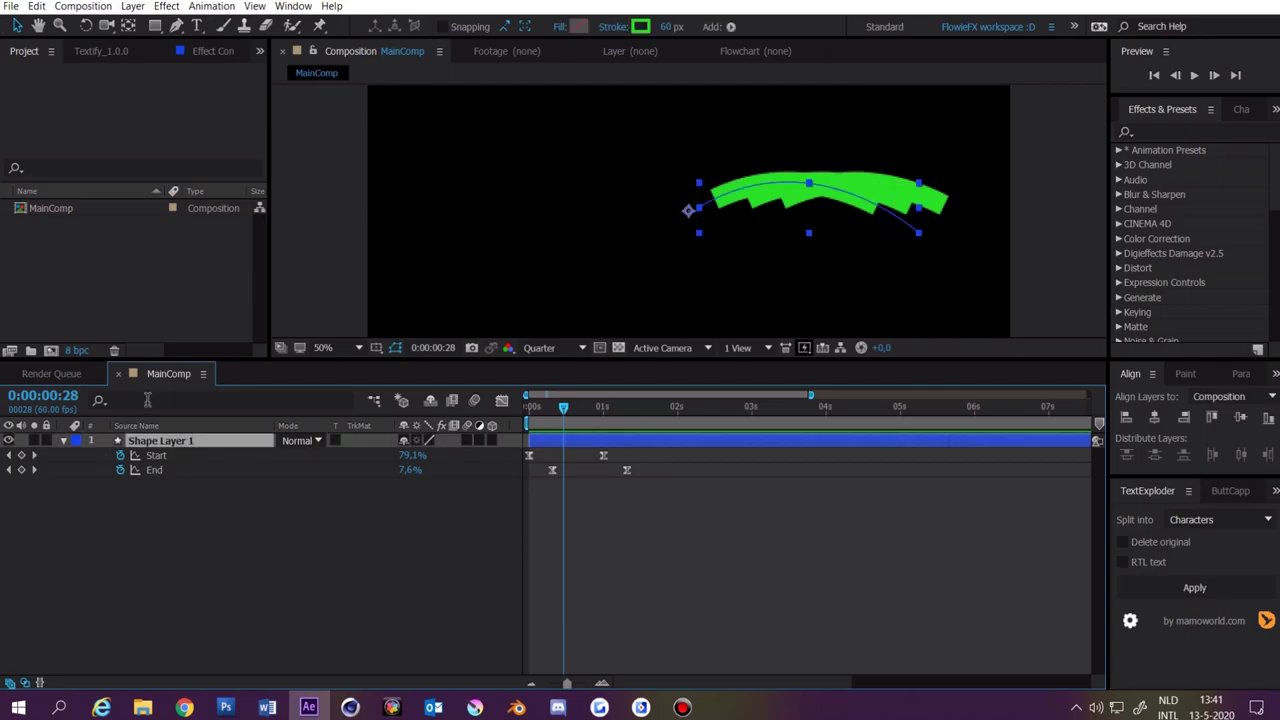
pyautogui.click(147, 399)
pyautogui.write('str')
pyautogui.click(424, 553)
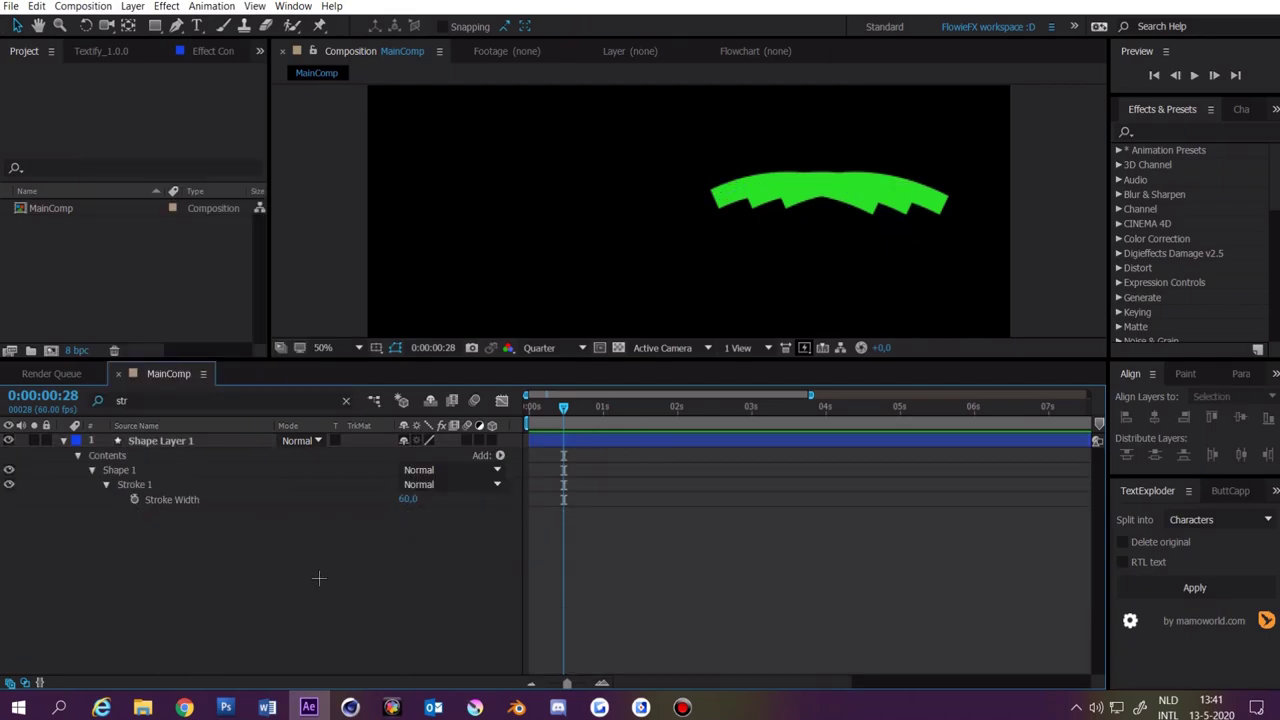
pyautogui.click(134, 499)
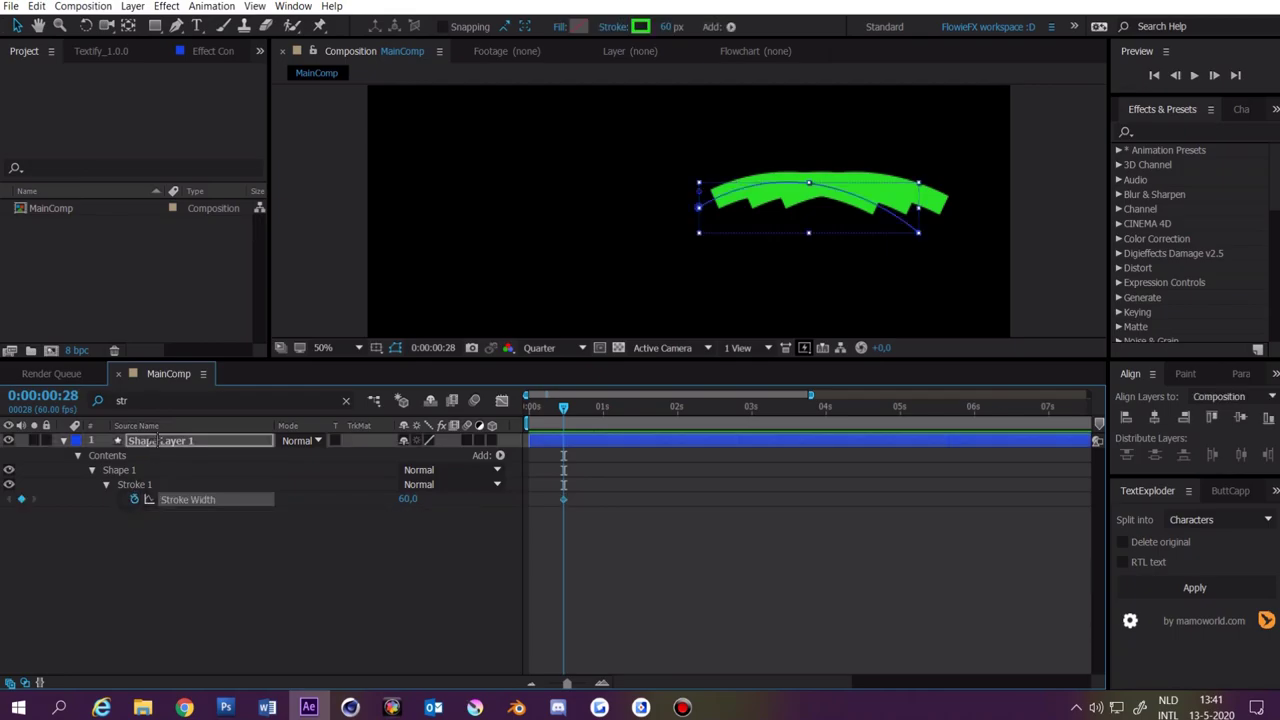
# Step: Set Shape Layer 1's Stroke Width to 0 at 0:00:01:19, and preview the animation from the start
pyautogui.press('u')
pyautogui.click(631, 540)
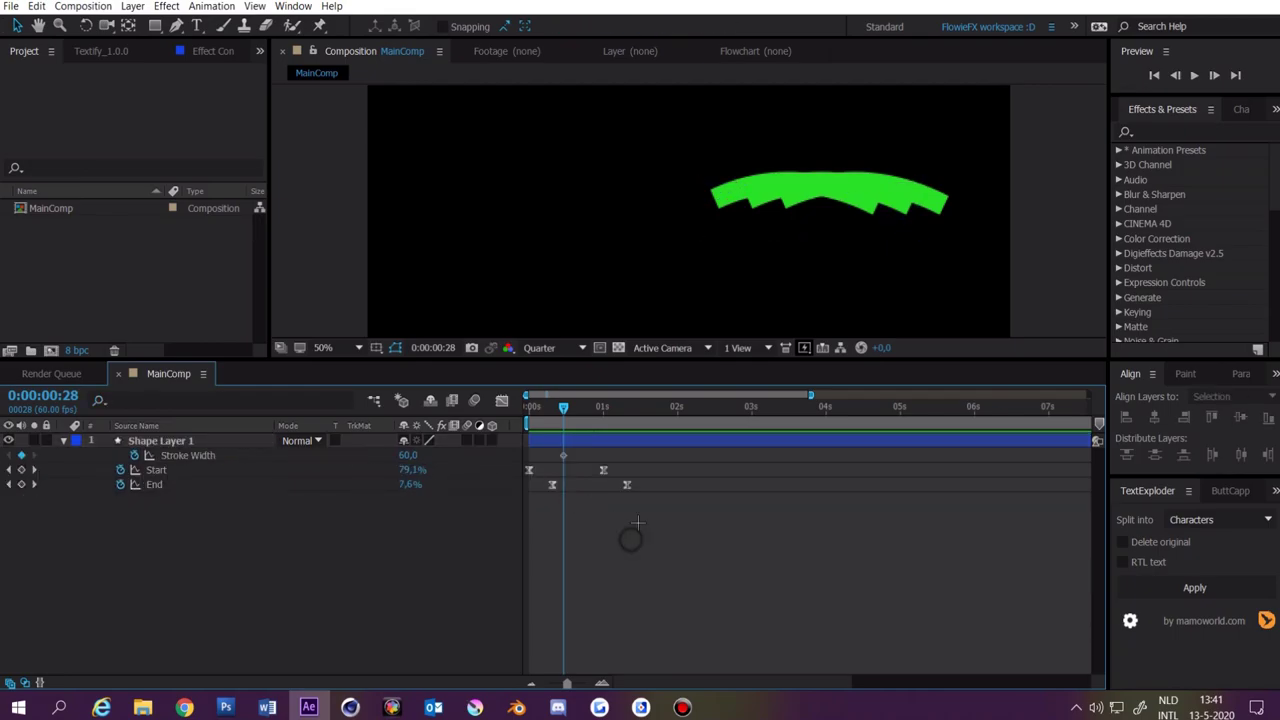
pyautogui.click(615, 418)
pyautogui.moveTo(615, 418); pyautogui.dragTo(627, 418)
pyautogui.click(408, 455)
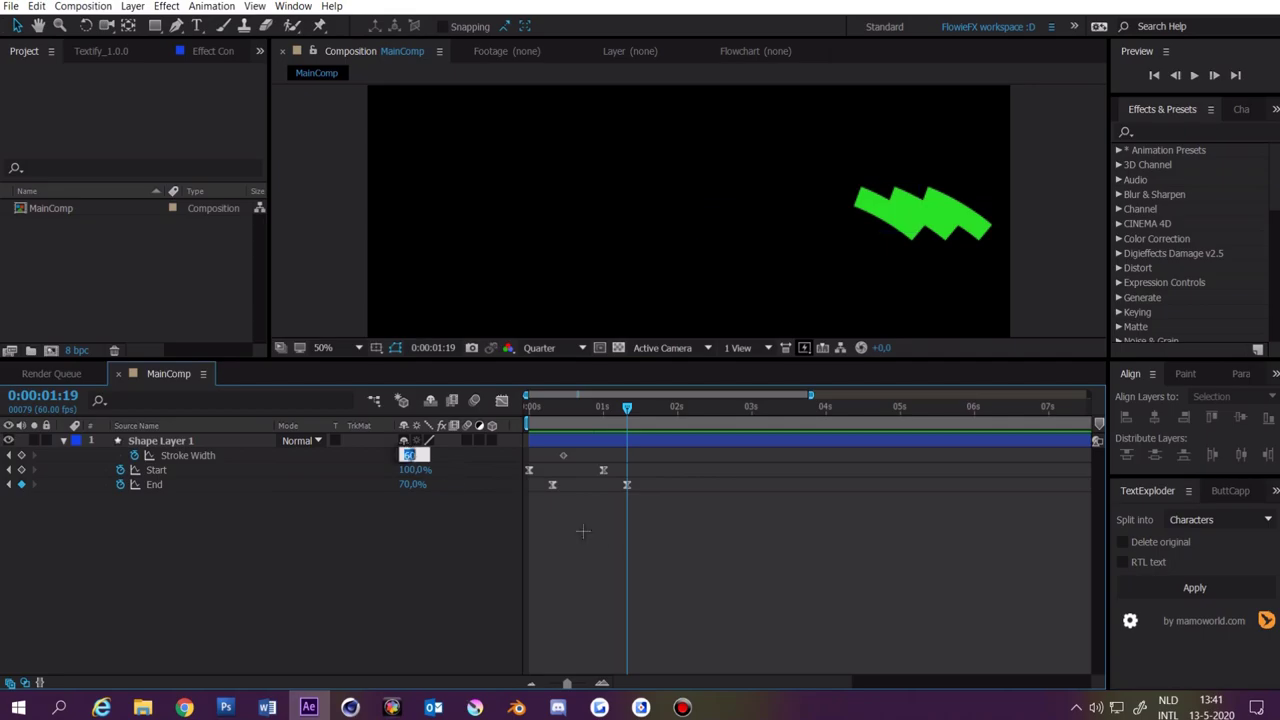
pyautogui.write('0')
pyautogui.press('Return')
pyautogui.press('Home')
pyautogui.press('space')
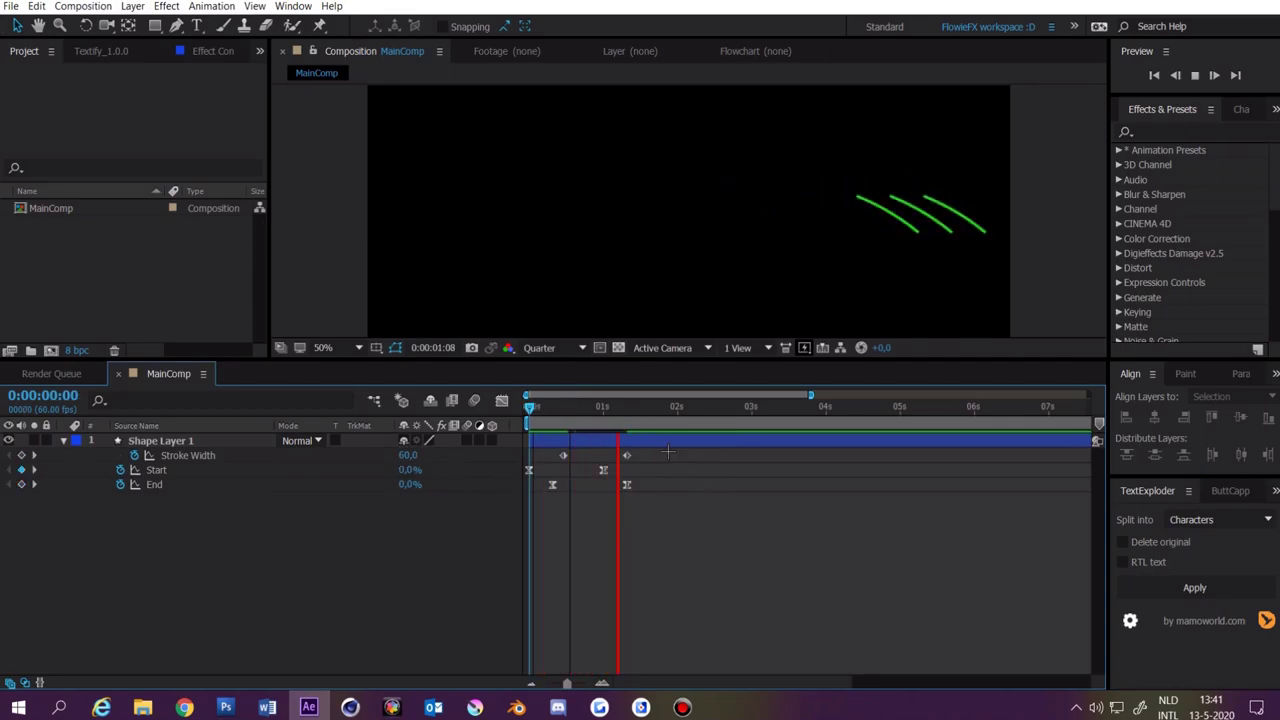
# Step: Set the number of copies in Shape Layer 1's Repeater 1 to 5
pyautogui.scroll(2, 74, 448)
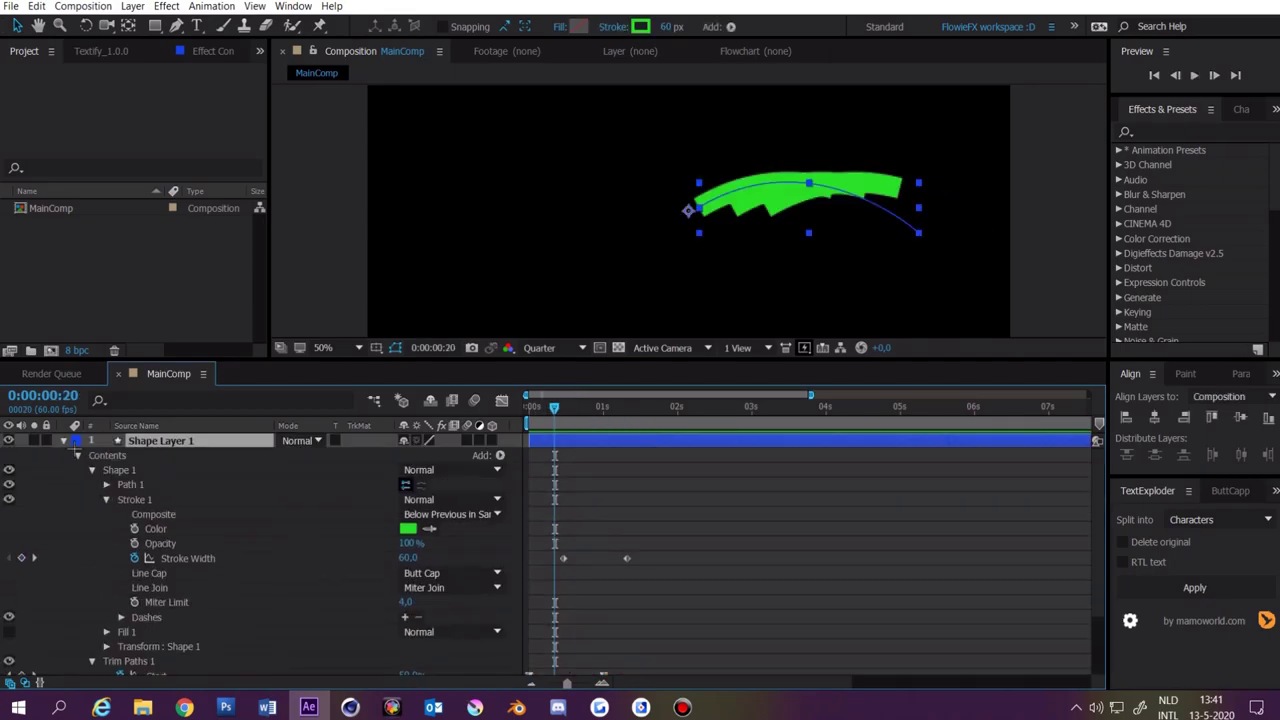
pyautogui.click(63, 440)
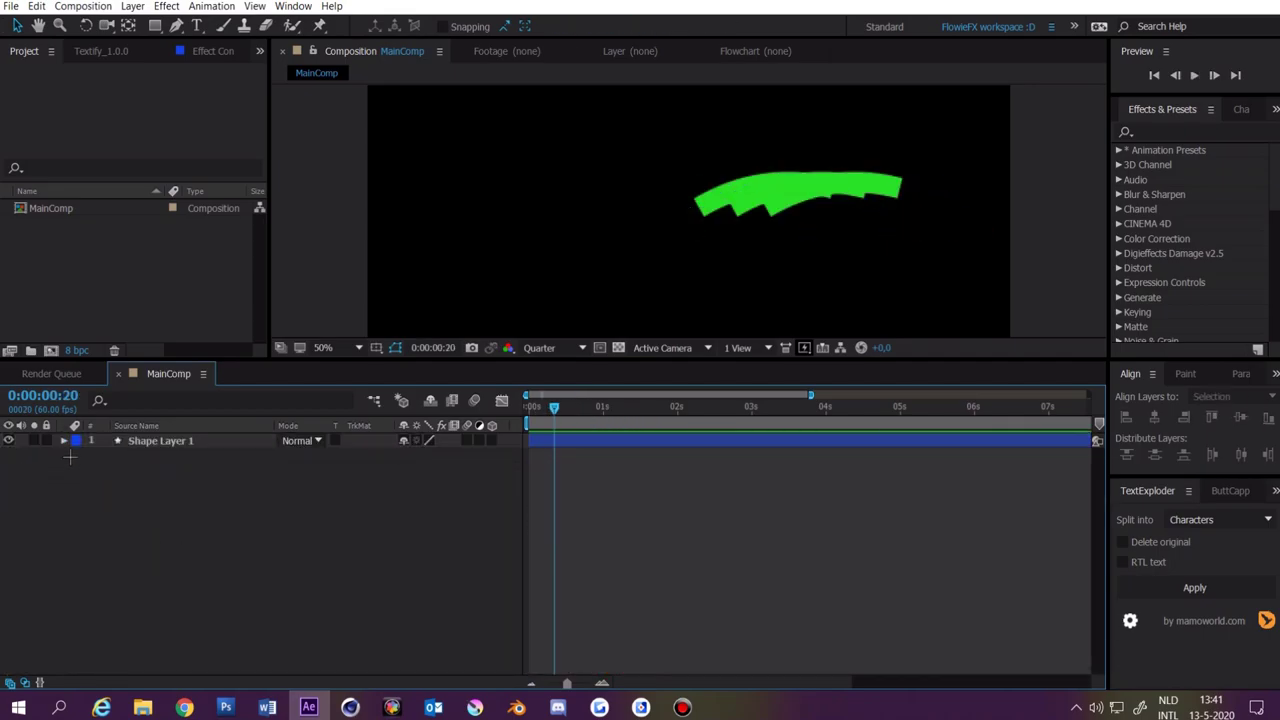
pyautogui.click(63, 440)
pyautogui.scroll(-4, 92, 477)
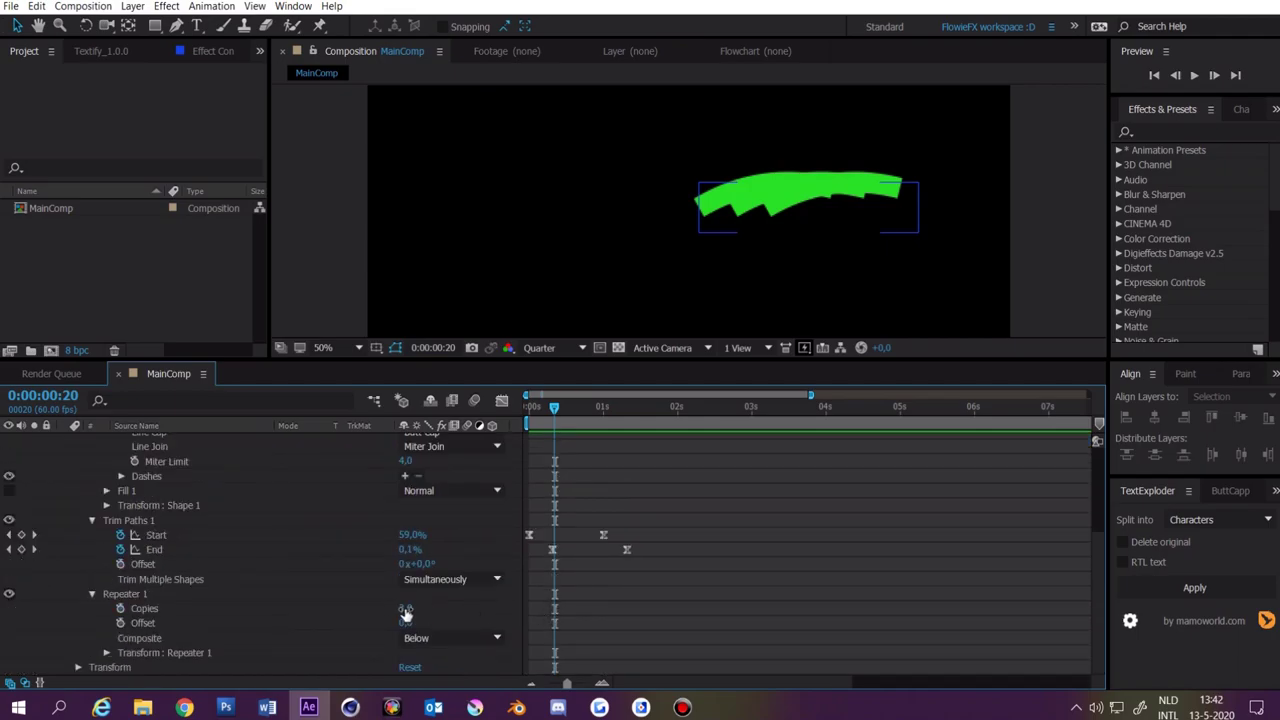
pyautogui.click(405, 609)
pyautogui.write('5')
pyautogui.press('Return')
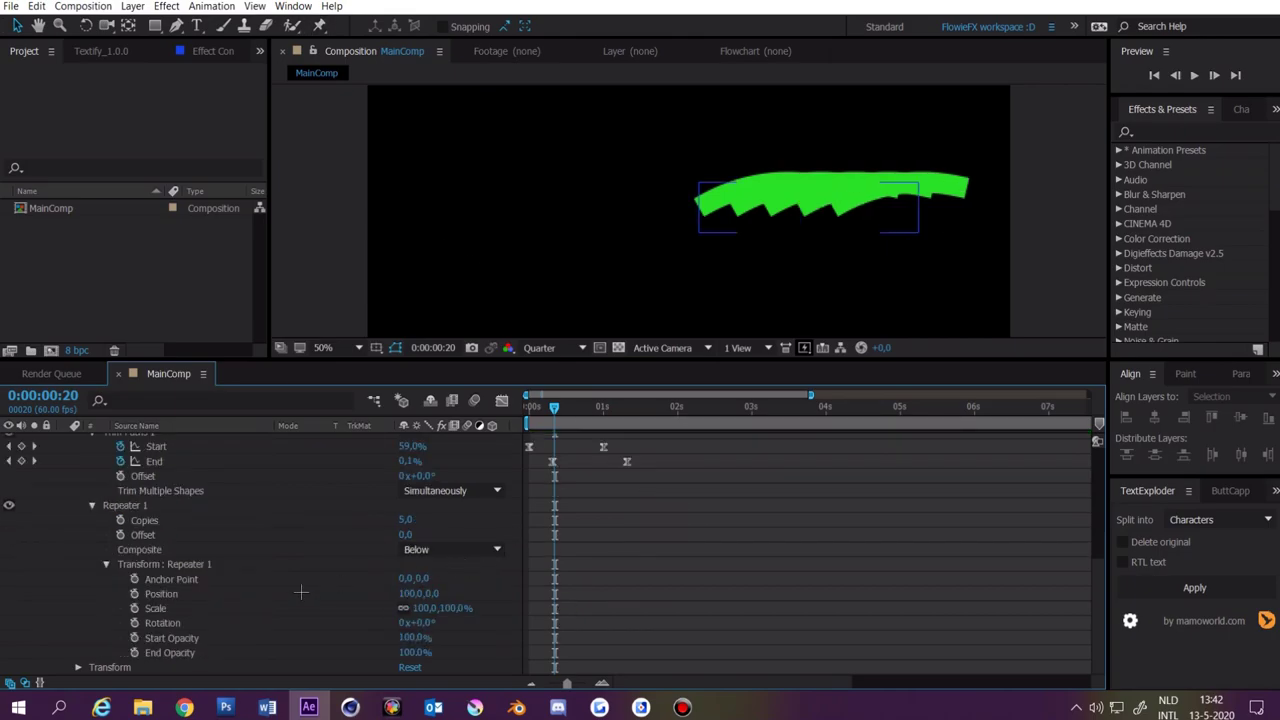
# Step: Set Repeater 1's transform Rotation to 72° and its horizontal Position to 0
pyautogui.moveTo(425, 622); pyautogui.dragTo(637, 569)
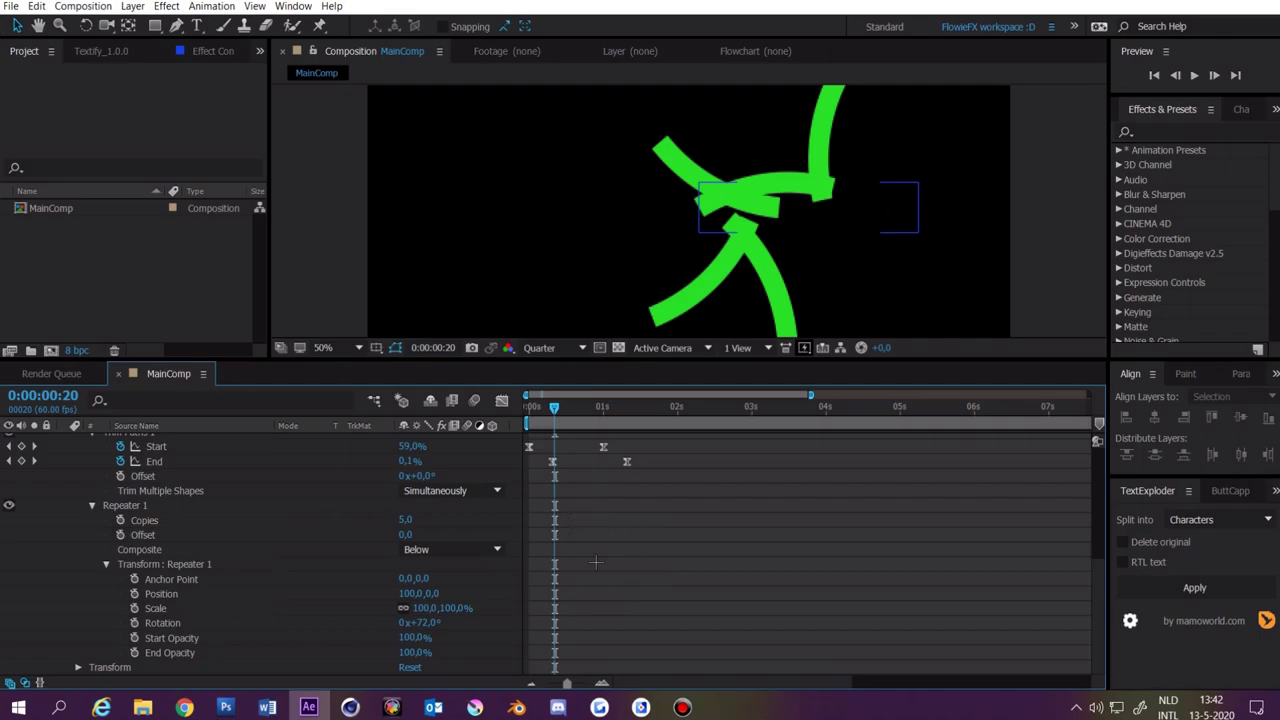
pyautogui.click(407, 596)
pyautogui.write('00')
pyautogui.press('Return')
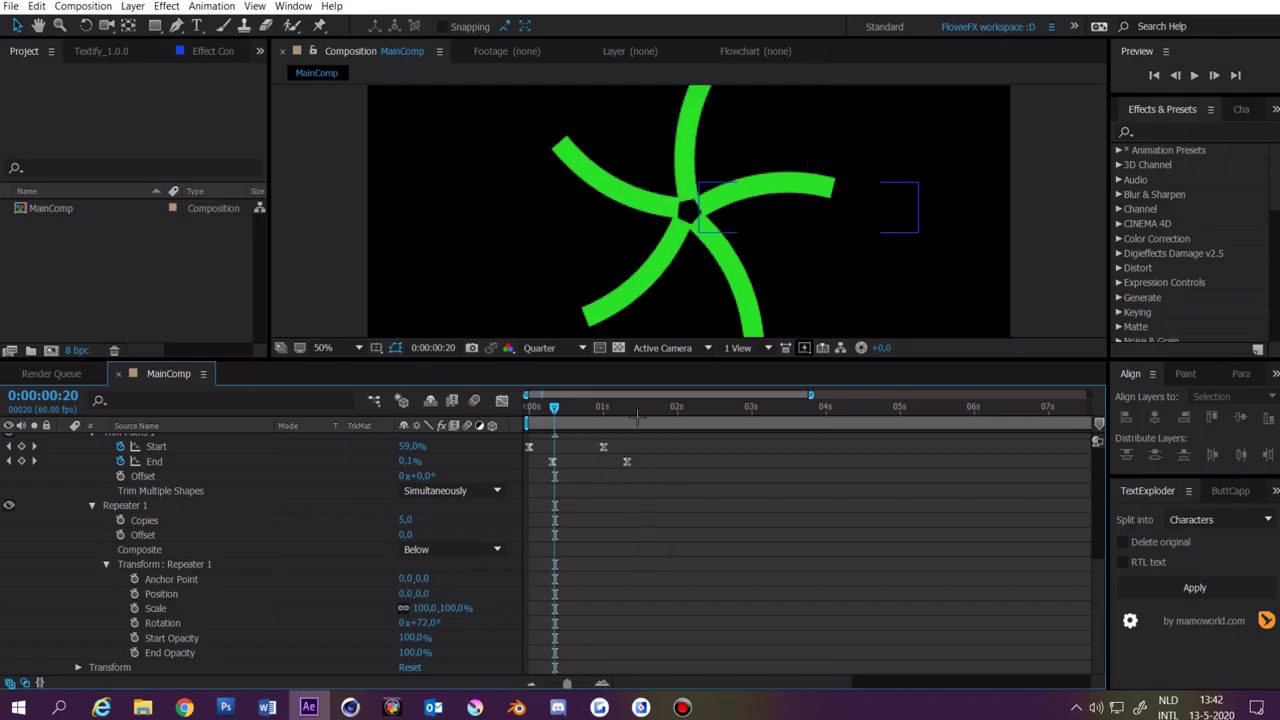
# Step: Preview the five-armed burst from the start with the whole composition in view
pyautogui.press(',')
pyautogui.press('Home')
pyautogui.press('space')
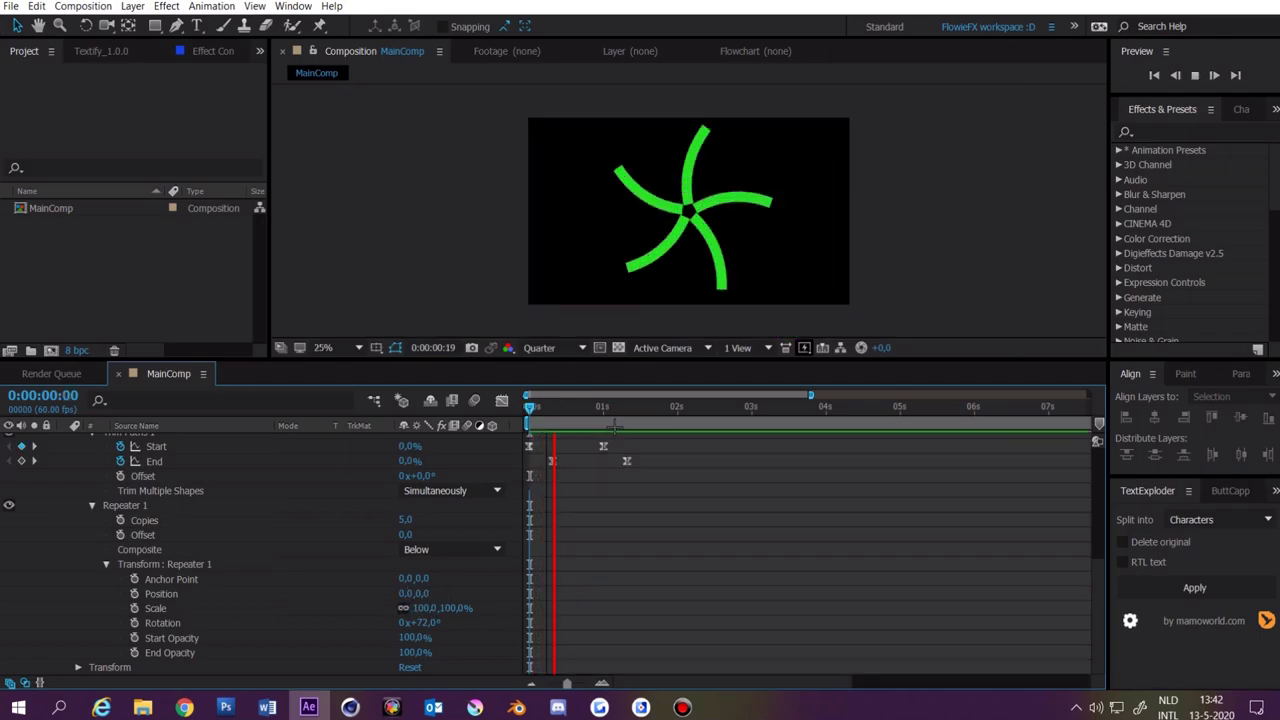
pyautogui.press('space')
# Step: Collapse Shape Layer 1's properties and duplicate the layer
pyautogui.scroll(5, 140, 468)
pyautogui.press('u')
pyautogui.click(176, 441)
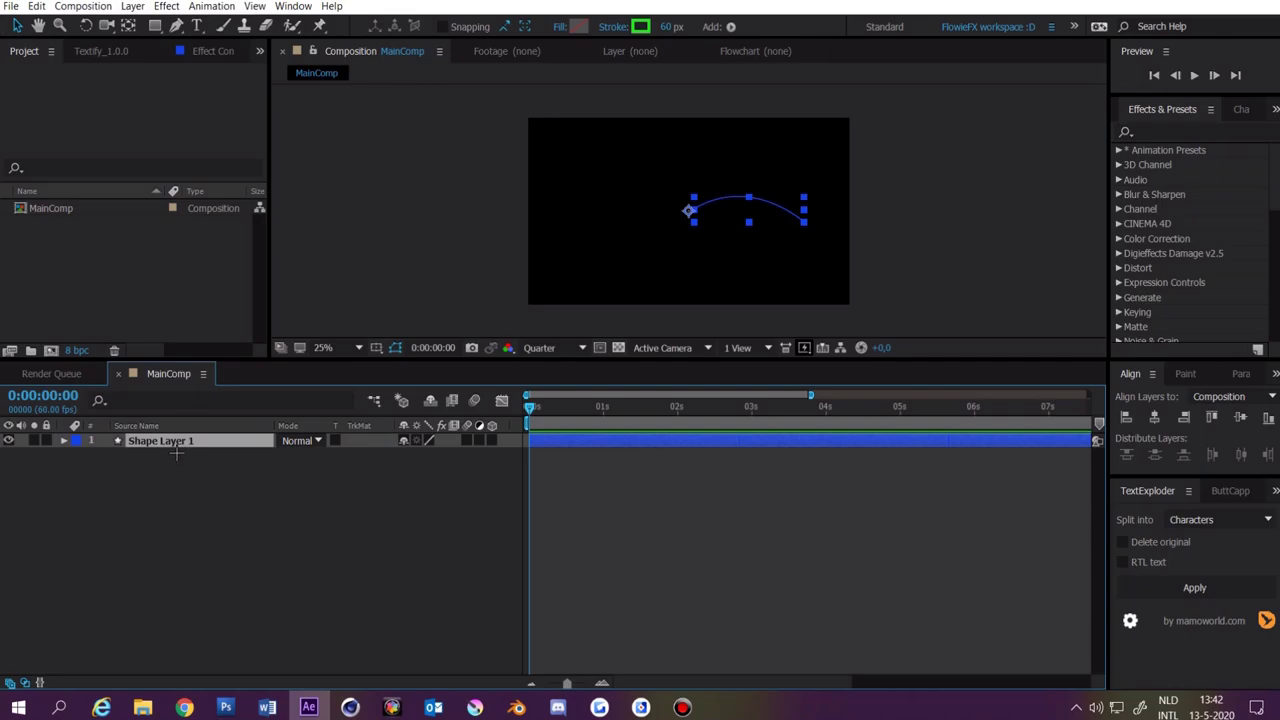
pyautogui.hotkey('ctrl', 'd')
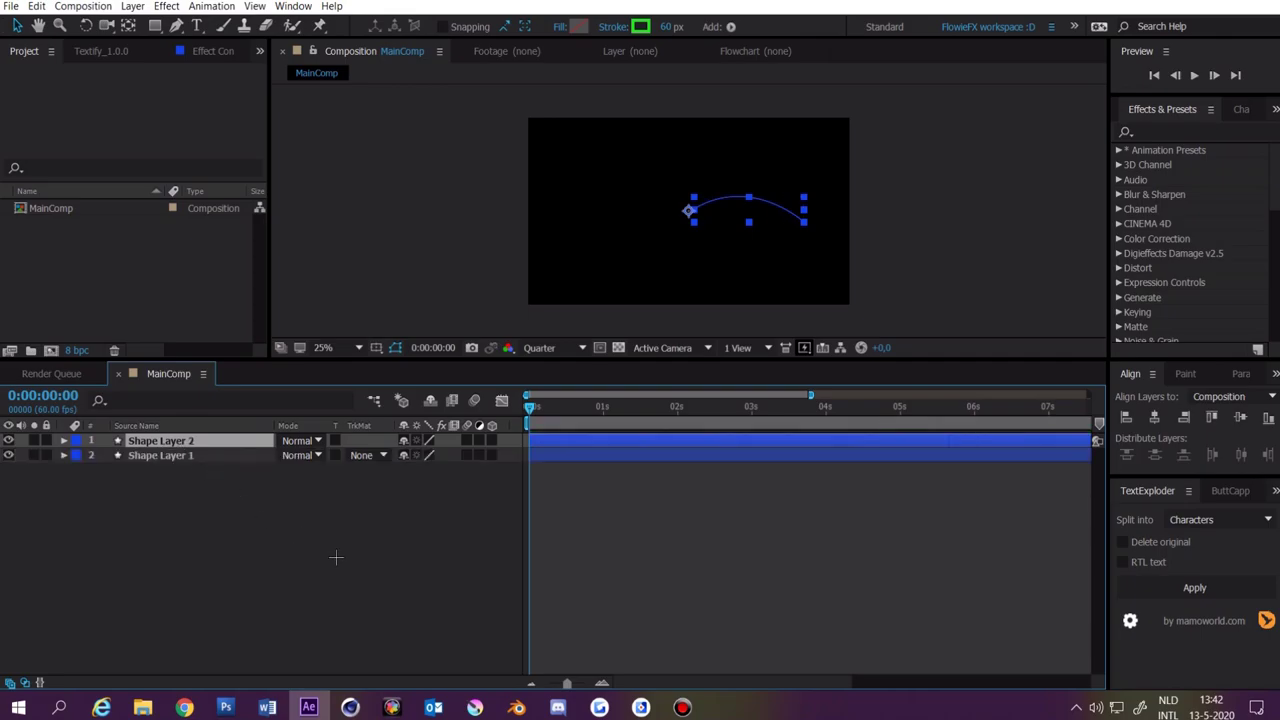
# Step: Set Shape Layer 2's Rotation to 72/2 degrees and preview the combined burst
pyautogui.press('r')
pyautogui.click(425, 456)
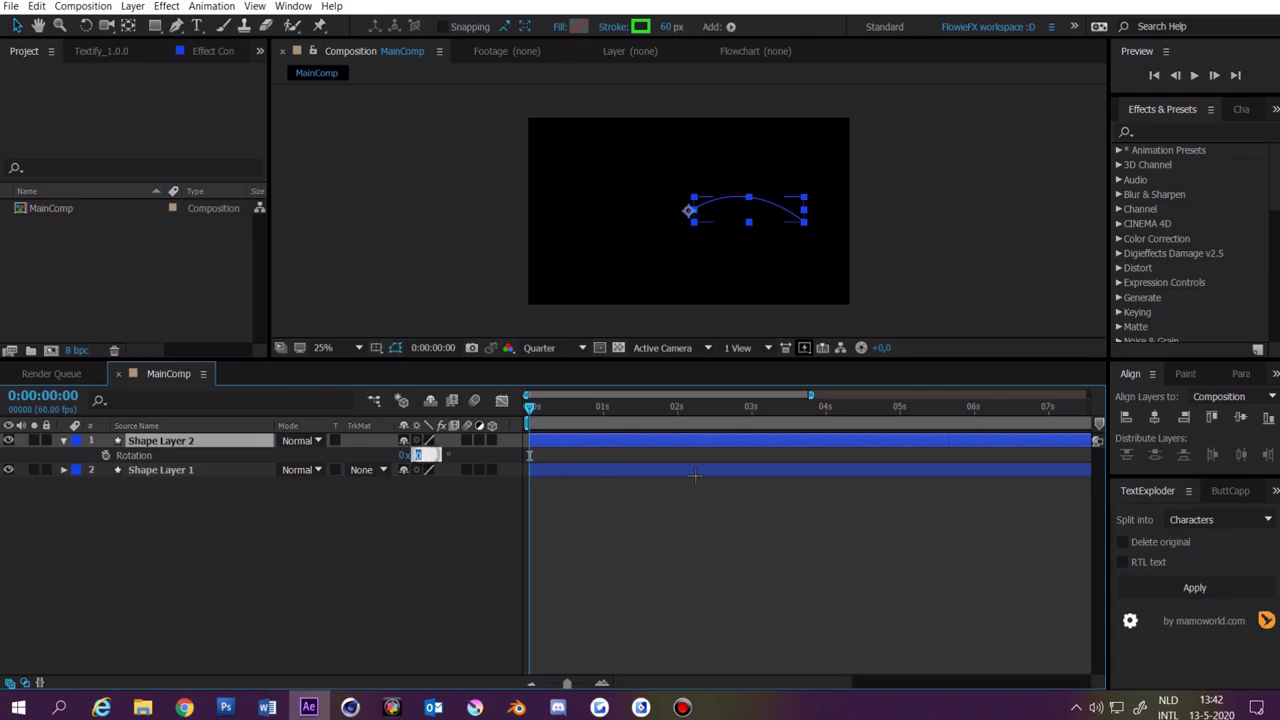
pyautogui.write('72/2')
pyautogui.press('Return')
pyautogui.click(637, 554)
pyautogui.press('space')
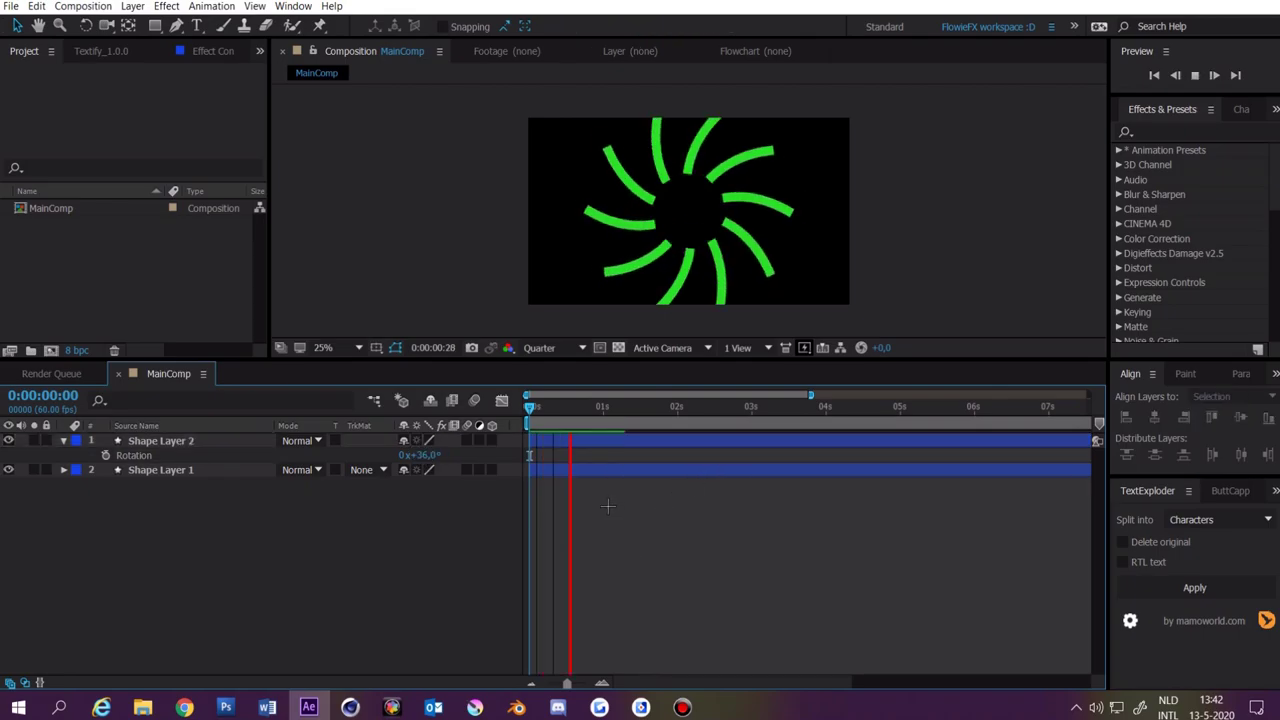
# Step: Change Shape Layer 2's stroke color to white (FFFFFF), checking it at 0:00:00:36
pyautogui.moveTo(554, 411); pyautogui.dragTo(573, 411)
pyautogui.click(574, 440)
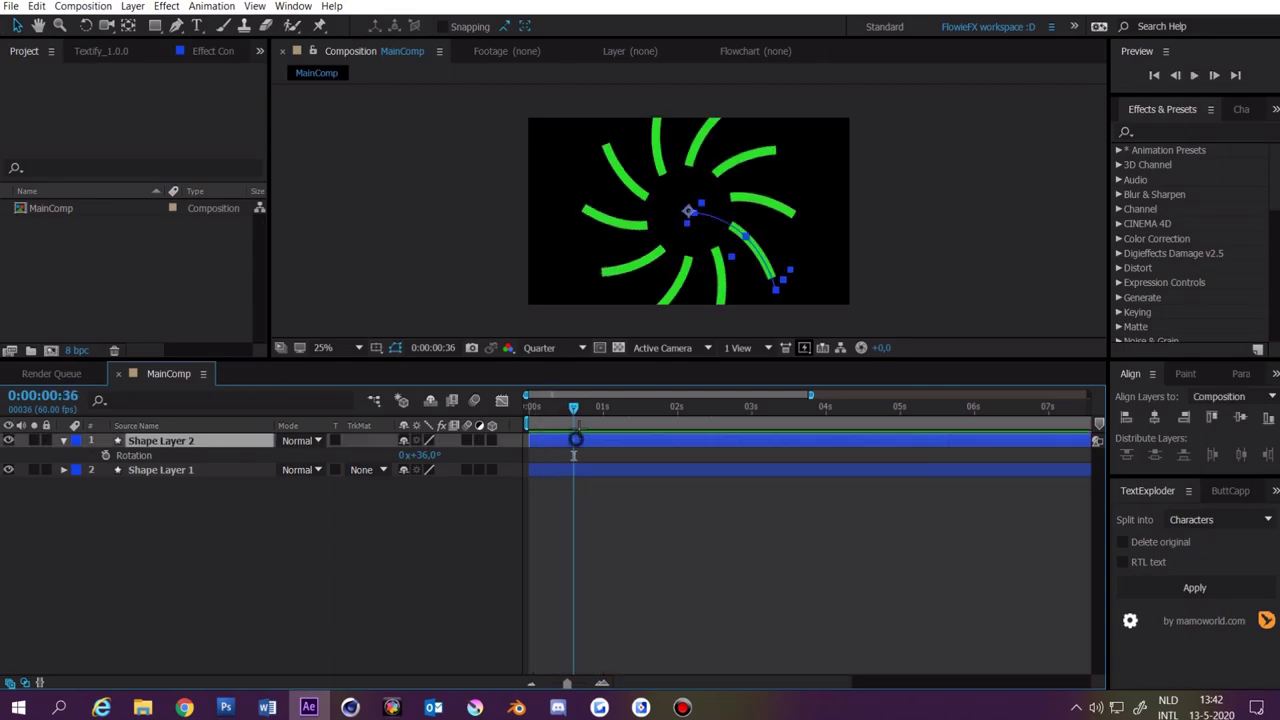
pyautogui.click(641, 25)
pyautogui.click(436, 391)
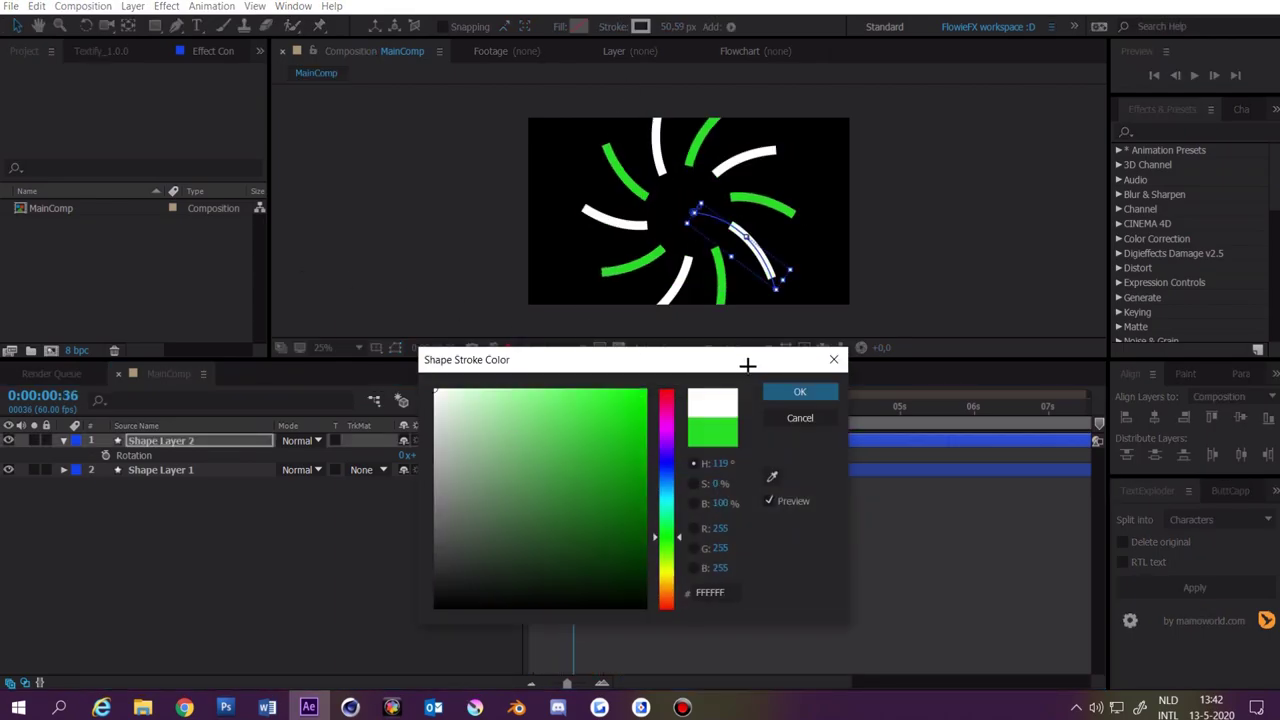
pyautogui.click(788, 393)
# Step: Shift Shape Layer 2 about 4 frames later in the timeline and preview the staggered bursts
pyautogui.press('Home')
pyautogui.scroll(8, 566, 442)
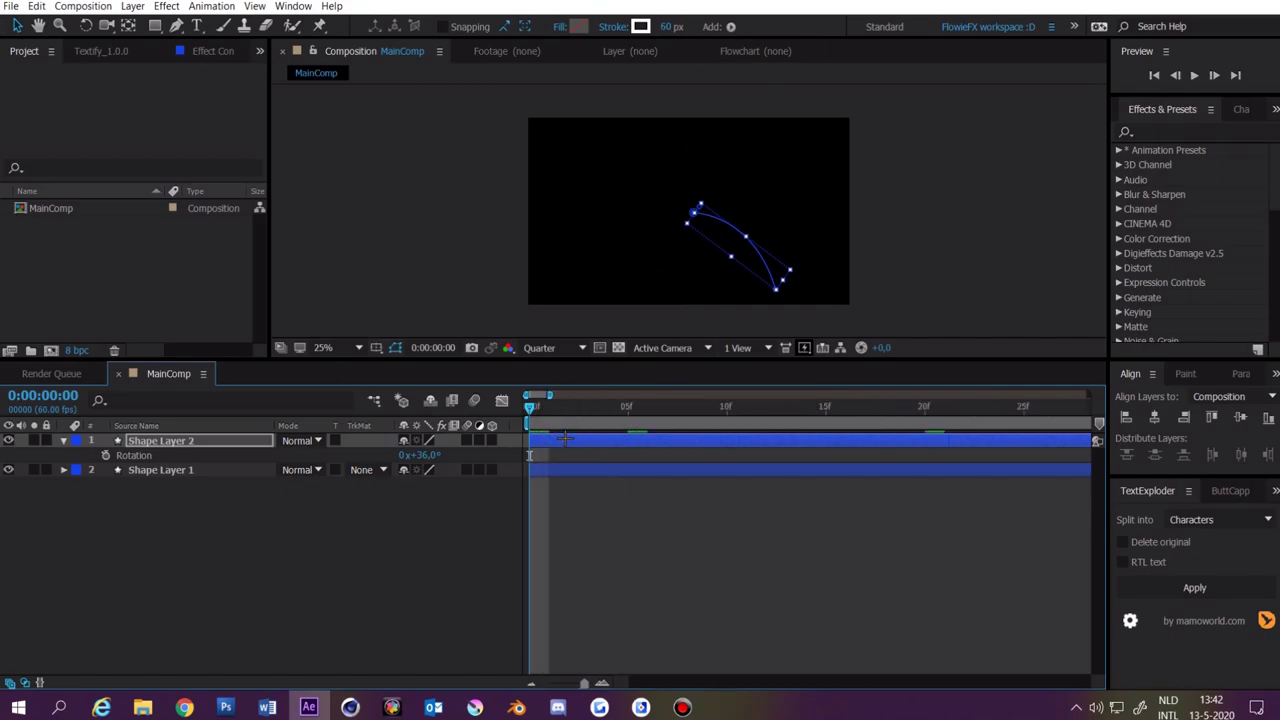
pyautogui.moveTo(608, 442); pyautogui.dragTo(731, 444)
pyautogui.scroll(-8, 614, 523)
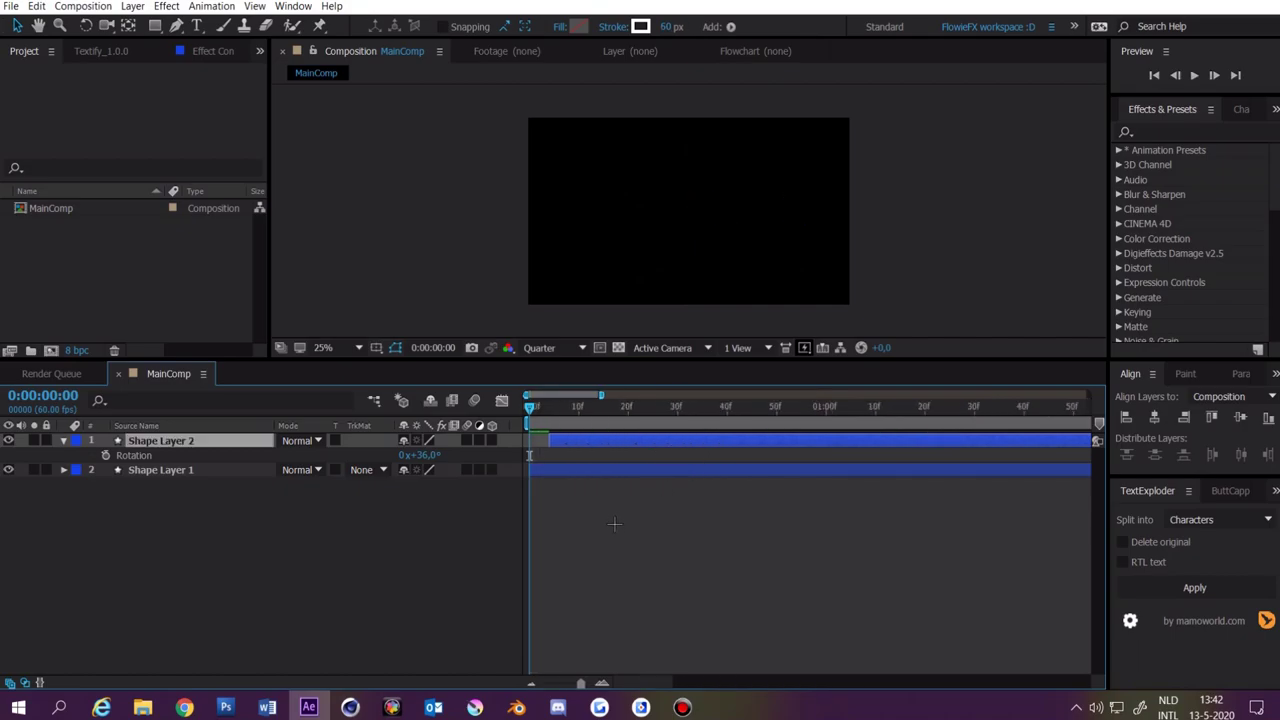
pyautogui.click(610, 525)
pyautogui.press('space')
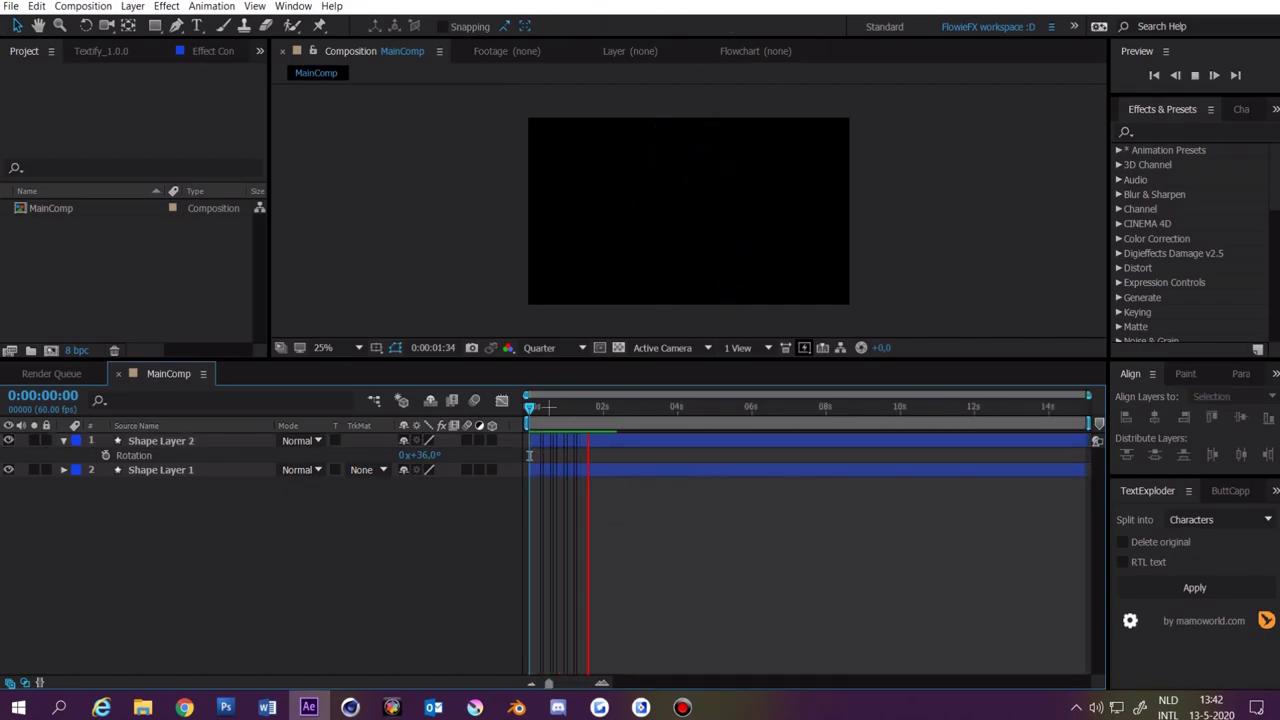
pyautogui.press('space')
# Step: Hide Shape Layers 1 and 2, and draw a circle with a white 60 px stroke near the composition's center using the Ellipse Tool
pyautogui.click(64, 441)
pyautogui.moveTo(14, 441); pyautogui.dragTo(10, 457)
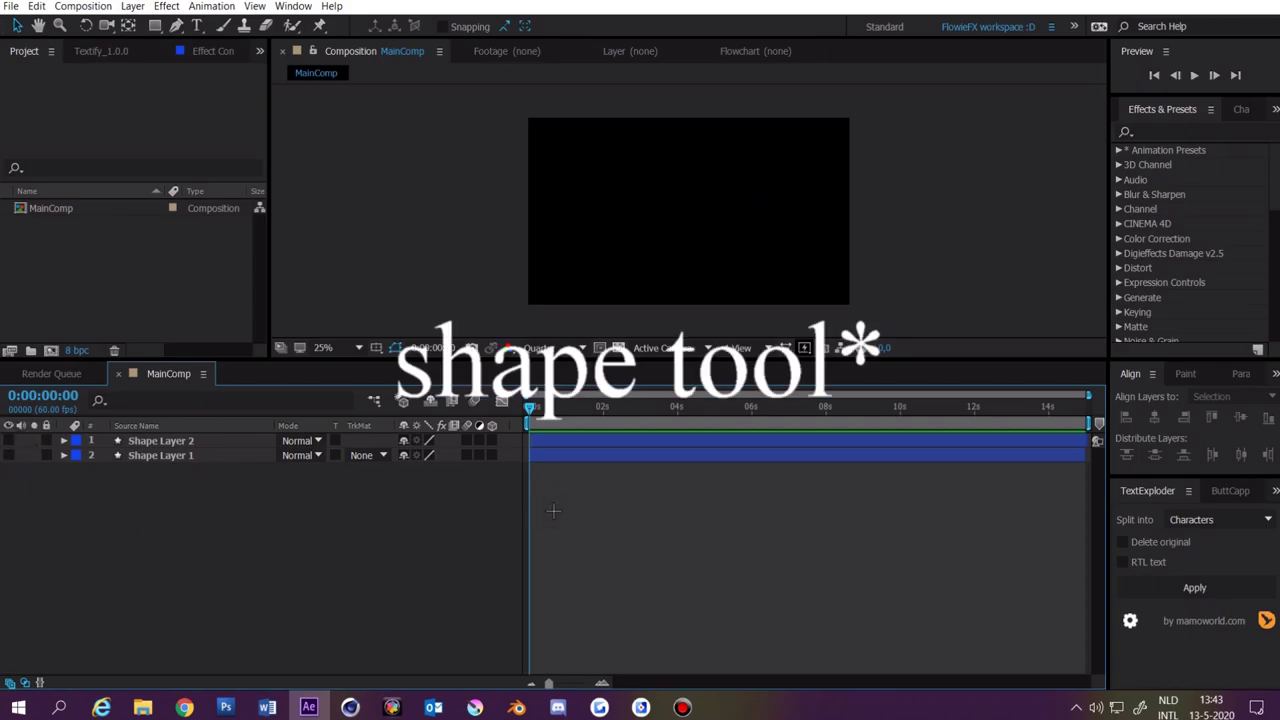
pyautogui.click(166, 25)
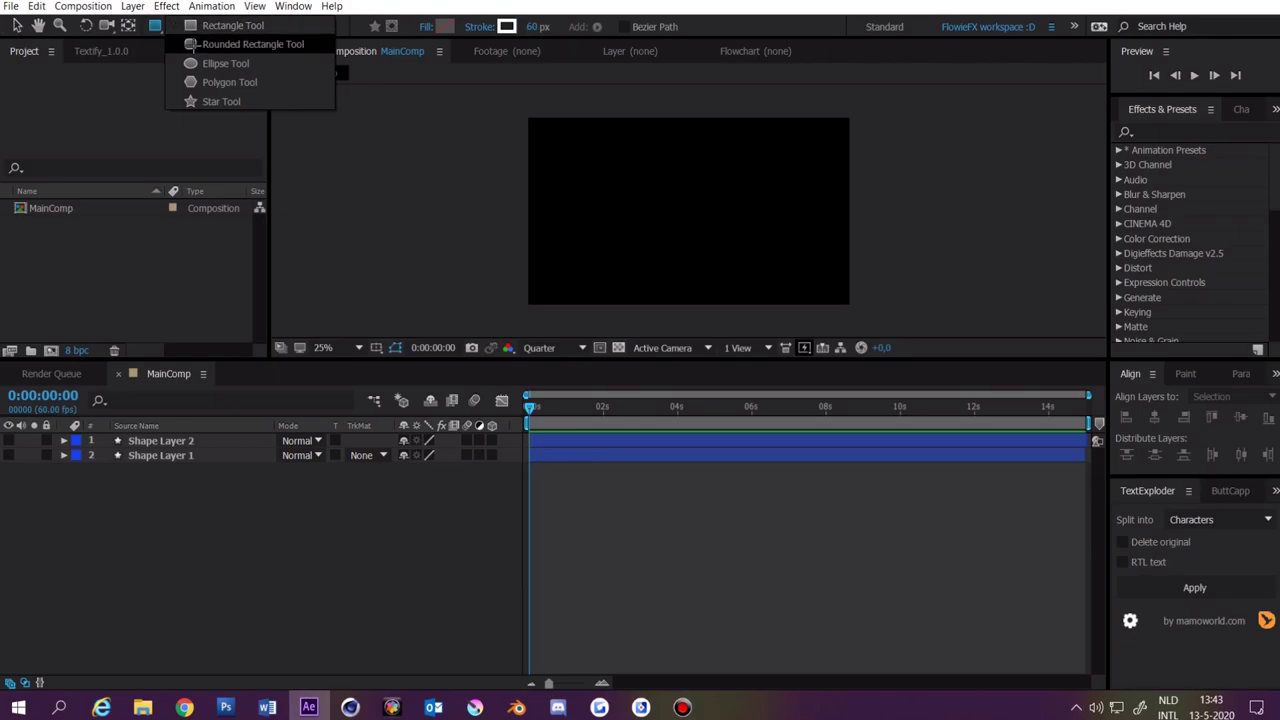
pyautogui.click(228, 63)
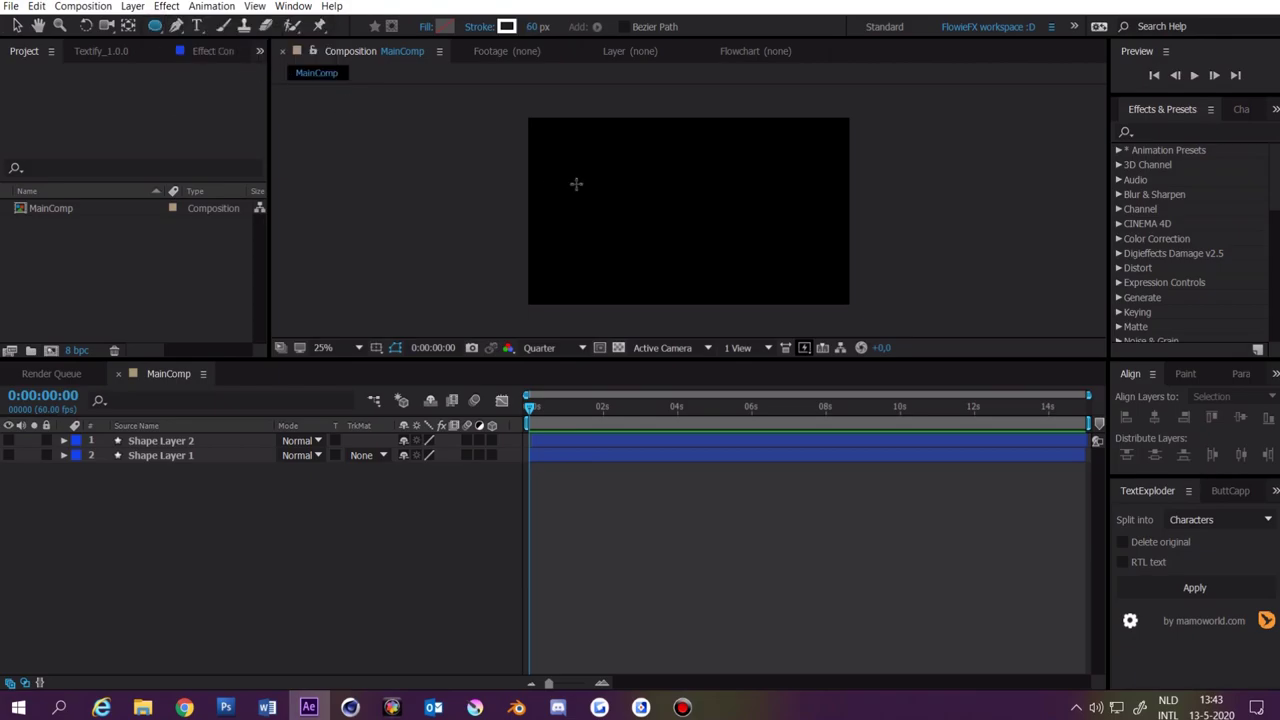
pyautogui.moveTo(643, 165); pyautogui.dragTo(736, 260)
pyautogui.click(661, 461)
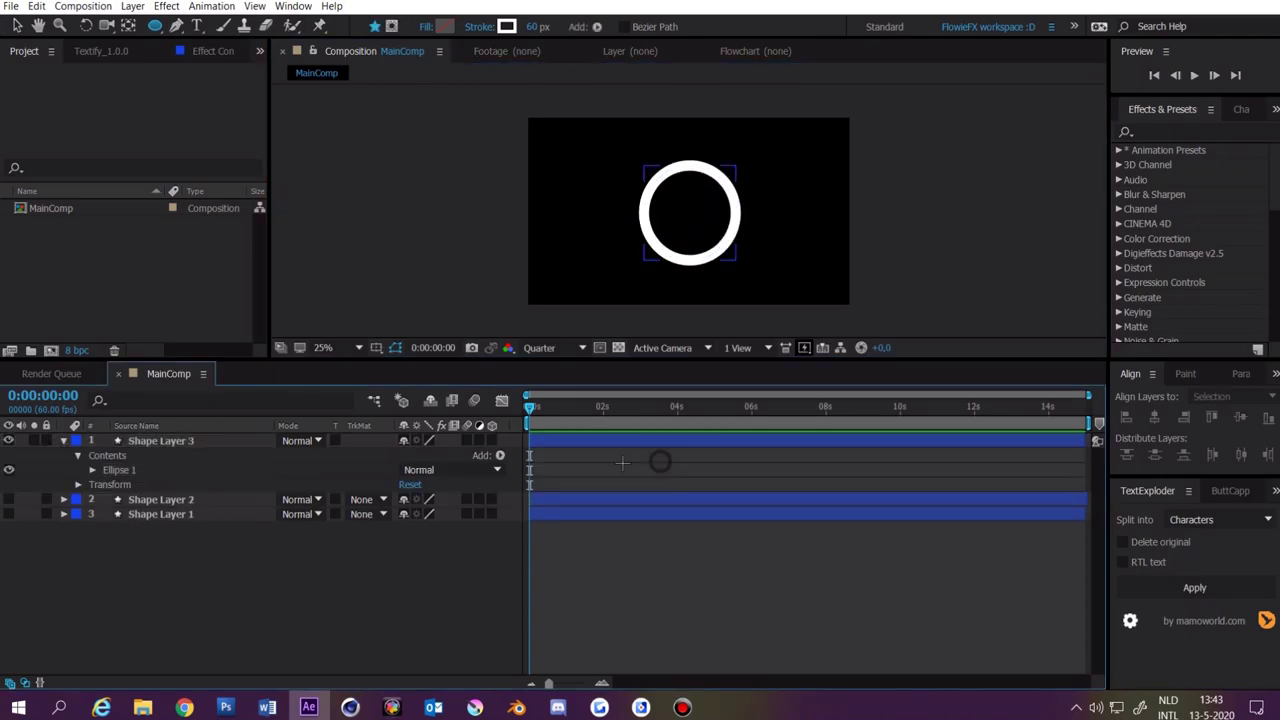
# Step: Align Shape Layer 3 to the composition's center both horizontally and vertically
pyautogui.click(635, 440)
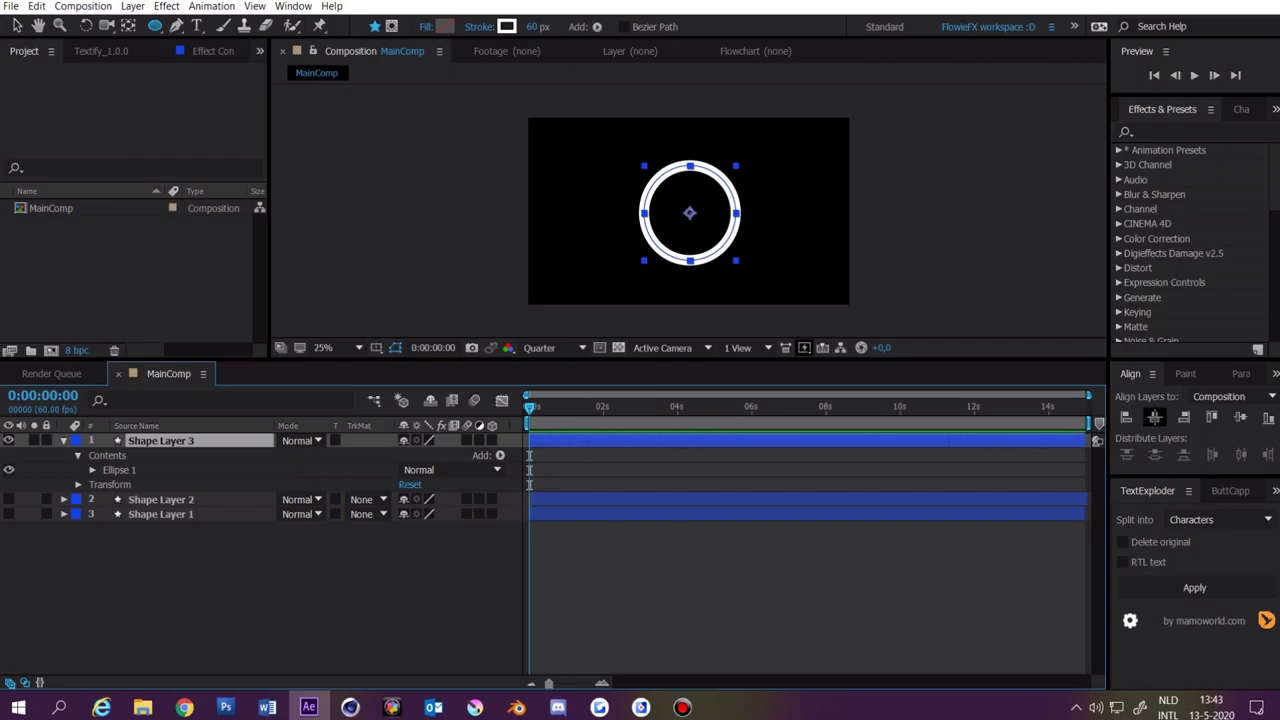
pyautogui.click(1154, 417)
pyautogui.click(1240, 417)
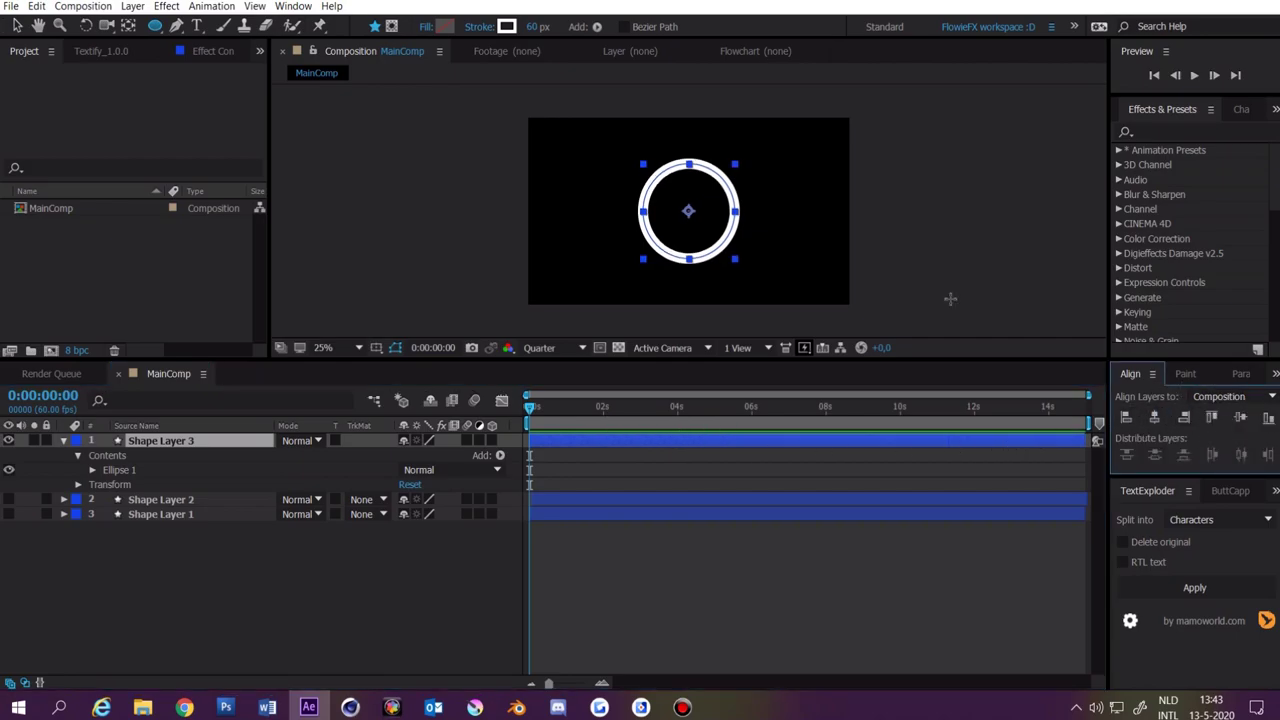
pyautogui.click(291, 7)
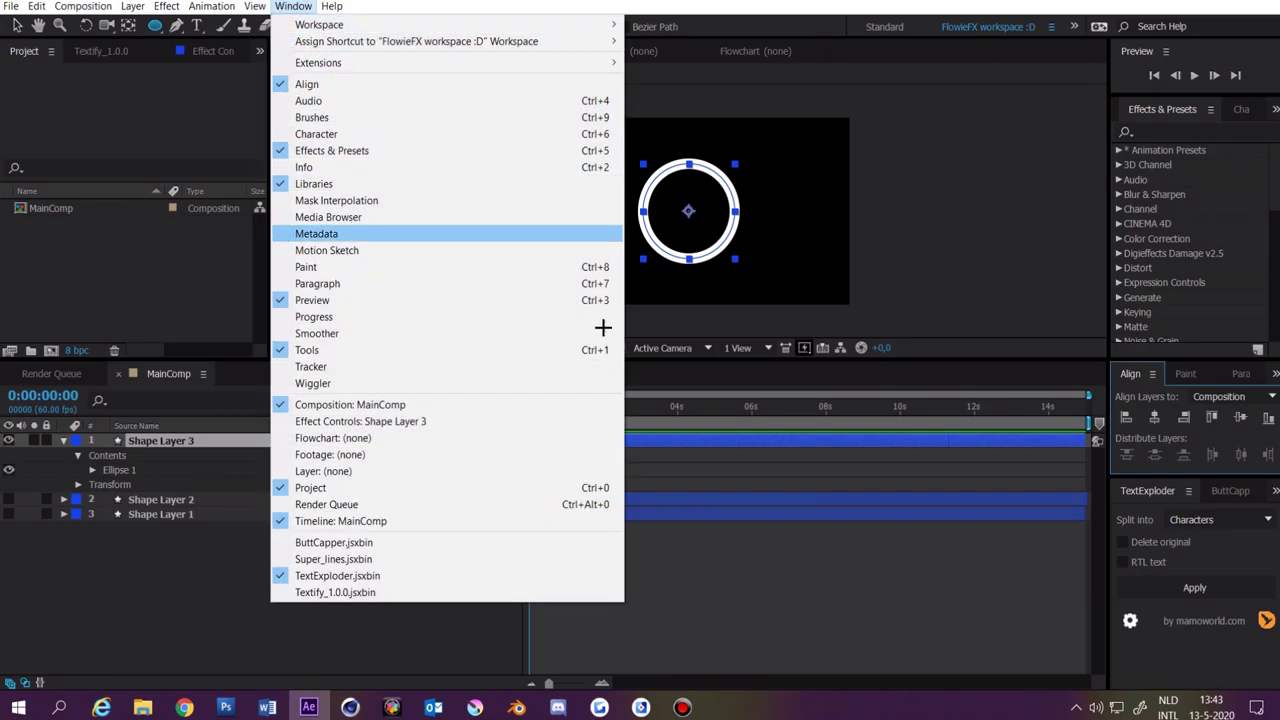
pyautogui.click(726, 560)
# Step: Set Shape Layer 3's Scale to 0% and keyframe it at 0:00:00:00
pyautogui.moveTo(564, 409); pyautogui.dragTo(526, 412)
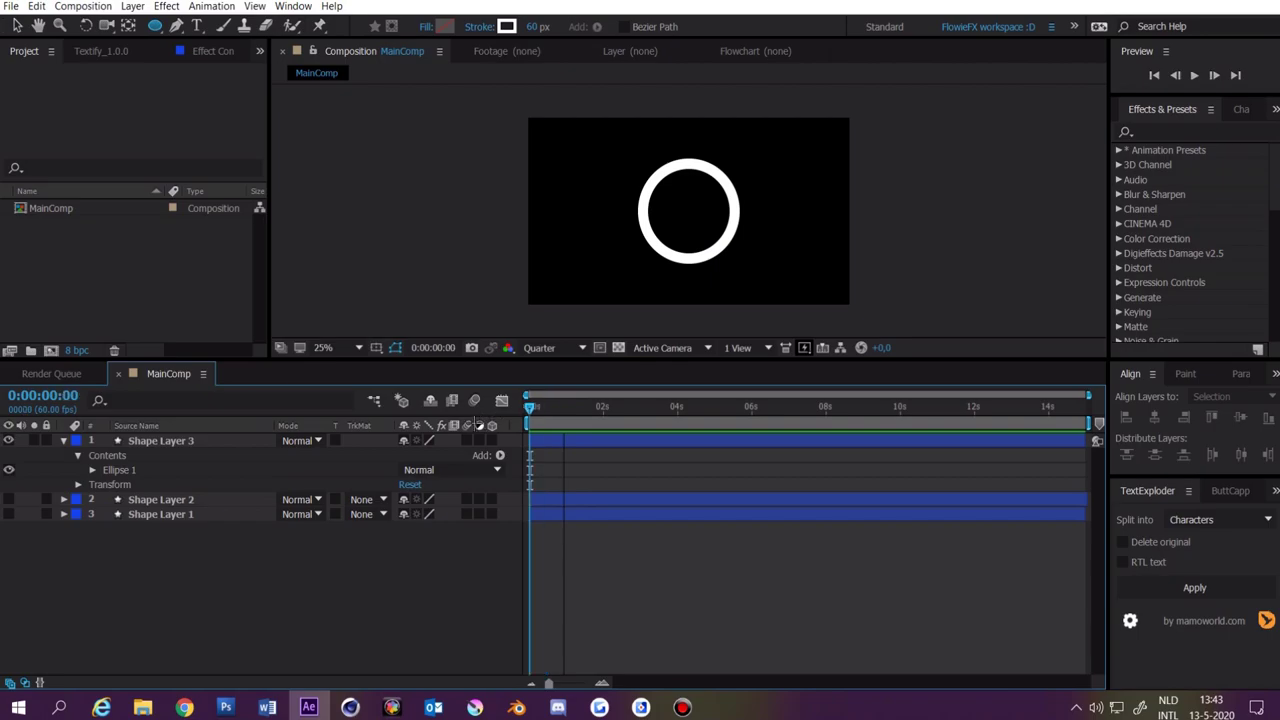
pyautogui.click(555, 441)
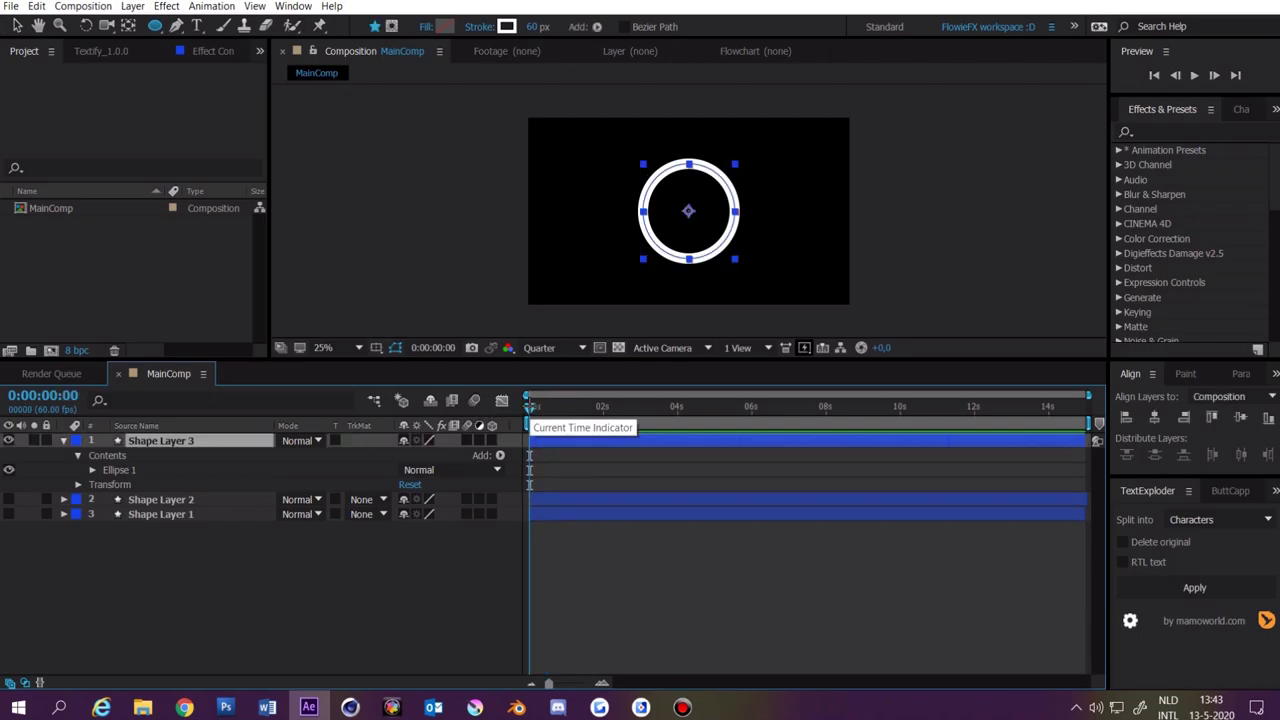
pyautogui.press('s')
pyautogui.click(460, 540)
pyautogui.click(449, 457)
pyautogui.write('0')
pyautogui.click(440, 555)
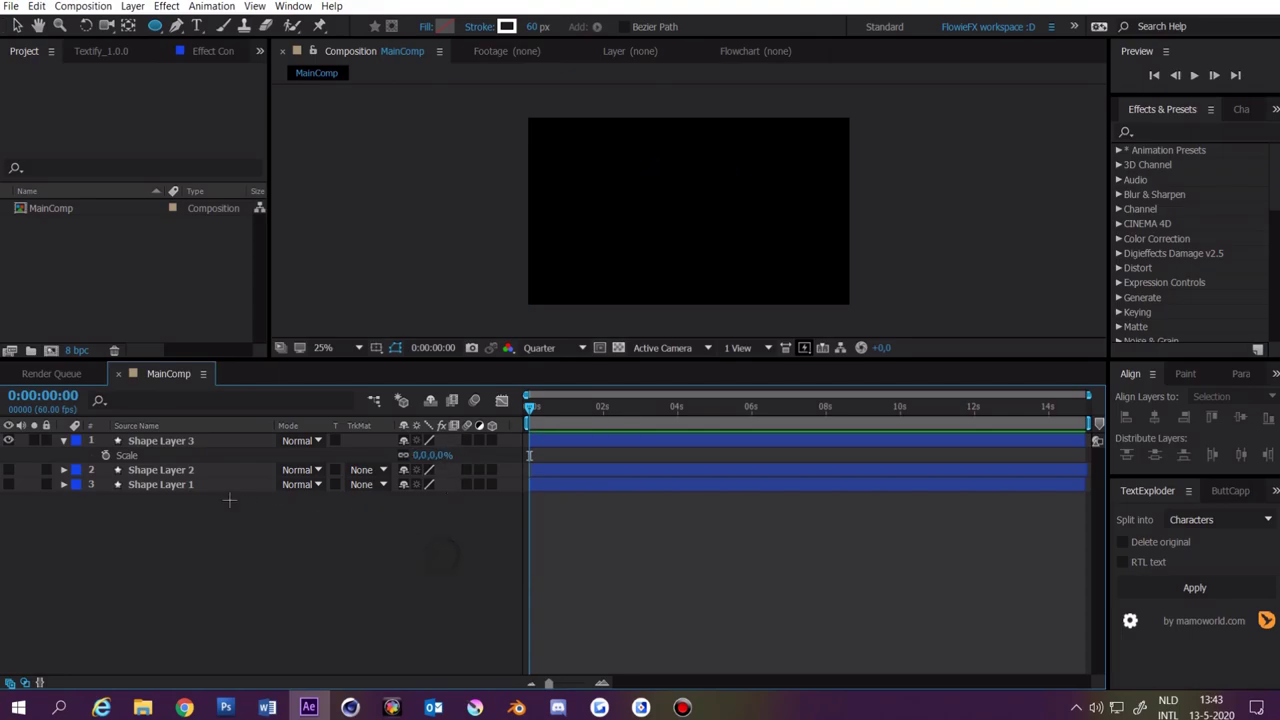
pyautogui.click(104, 454)
# Step: Set Shape Layer 3's Scale to 100% at 0:00:01:27 and apply Easy Ease to both Scale keyframes
pyautogui.press('=')
pyautogui.moveTo(629, 410); pyautogui.dragTo(637, 408)
pyautogui.click(441, 455)
pyautogui.write('100')
pyautogui.press('Return')
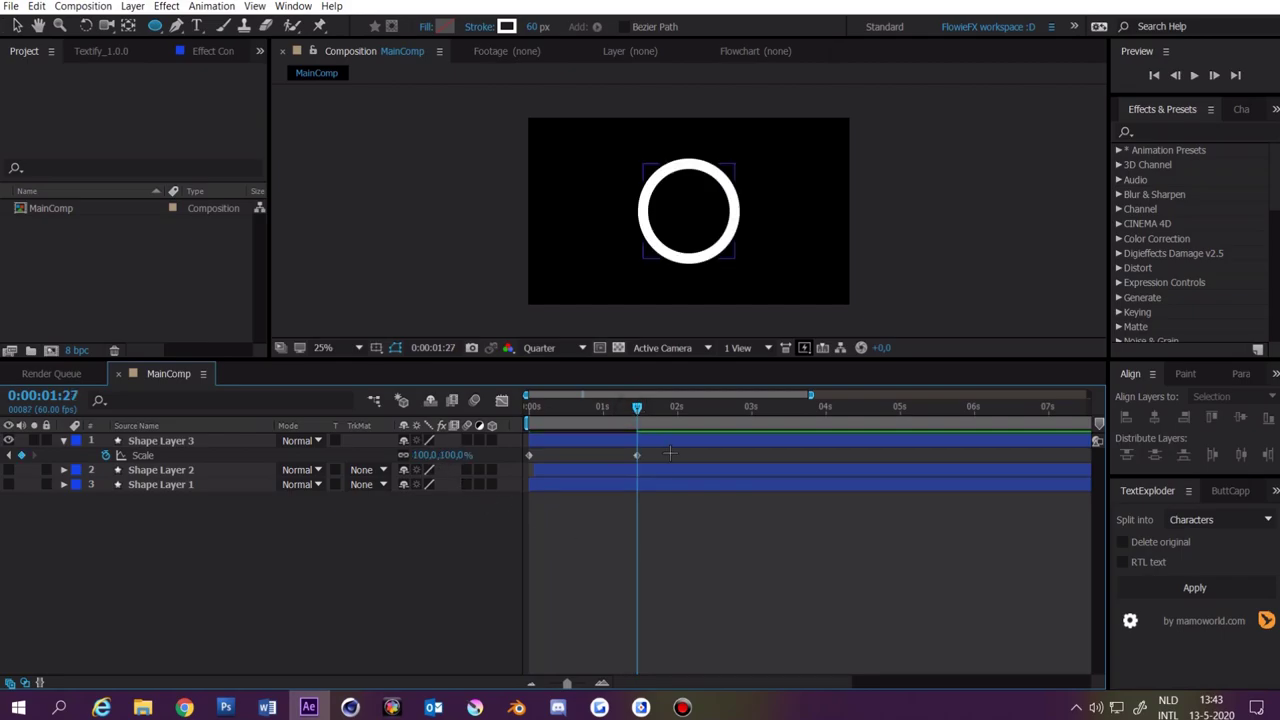
pyautogui.moveTo(674, 453); pyautogui.dragTo(562, 527)
pyautogui.press('F9')
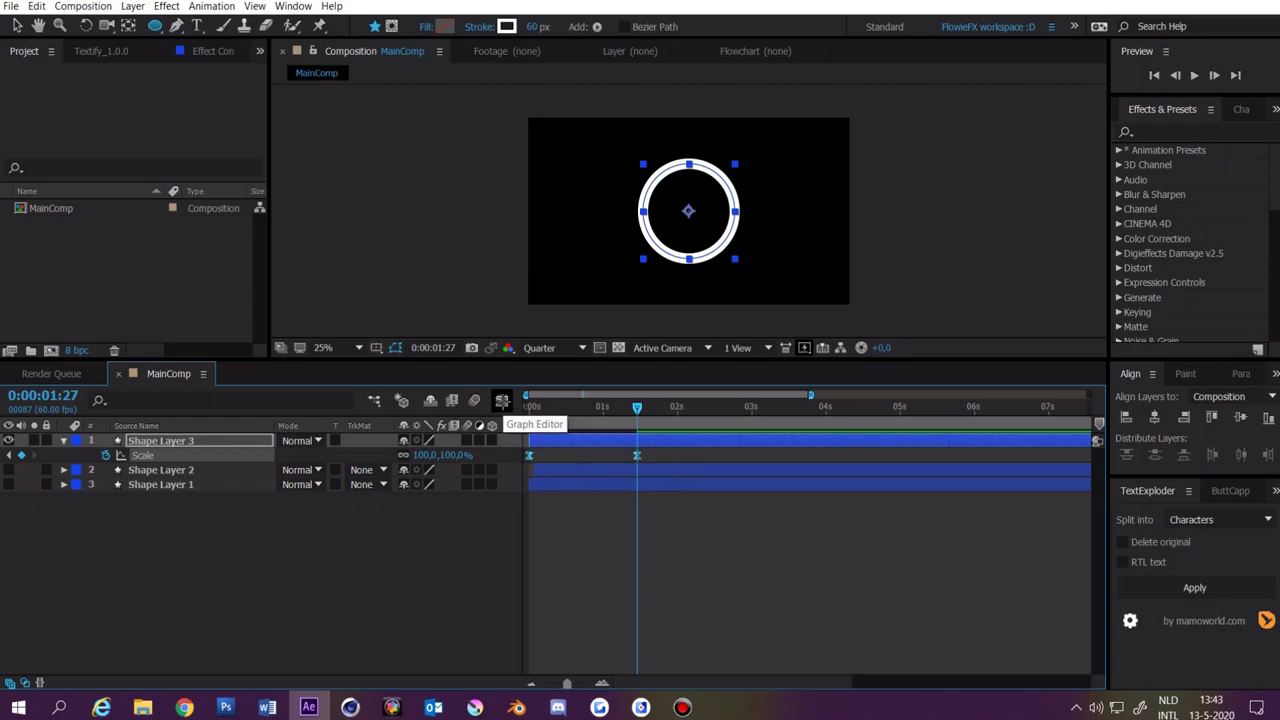
# Step: Reshape Shape Layer 3's Scale curve in the Graph Editor to rise steeply at the start and ease out, and preview the animation
pyautogui.click(502, 400)
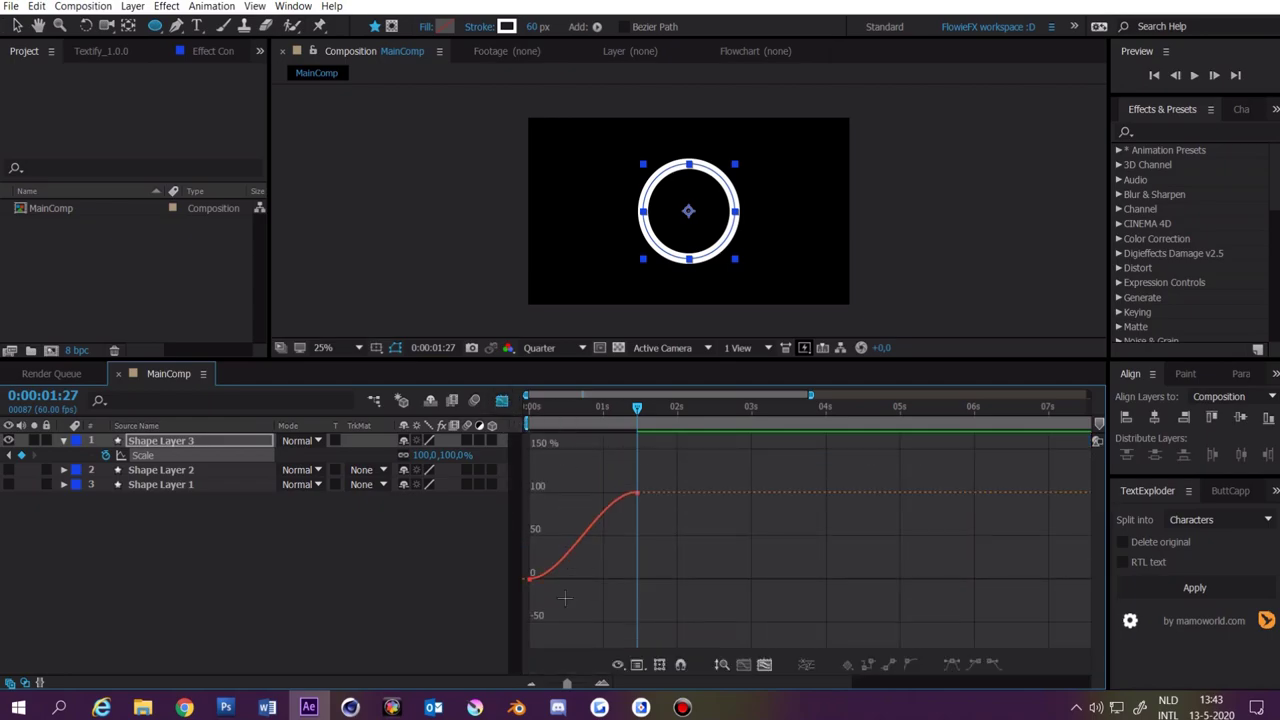
pyautogui.moveTo(570, 606); pyautogui.dragTo(517, 503)
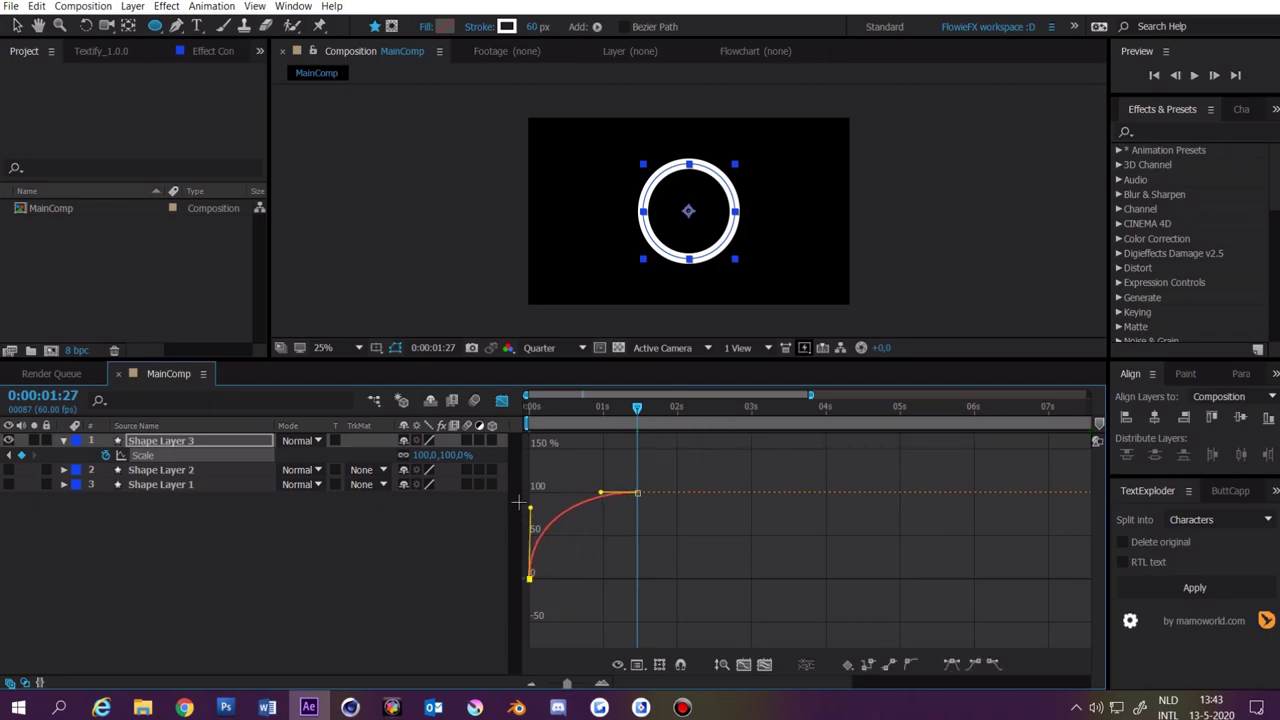
pyautogui.moveTo(553, 408); pyautogui.dragTo(477, 421)
pyautogui.press('space')
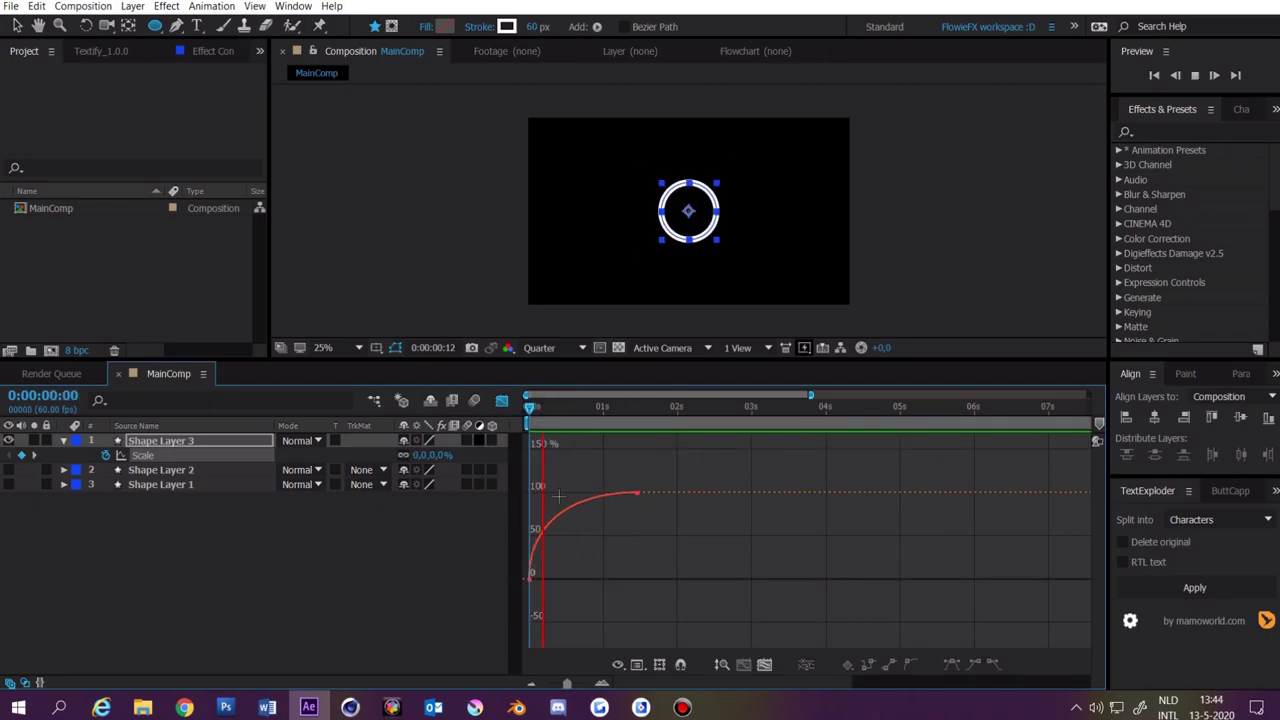
pyautogui.click(547, 408)
pyautogui.click(502, 400)
pyautogui.click(635, 527)
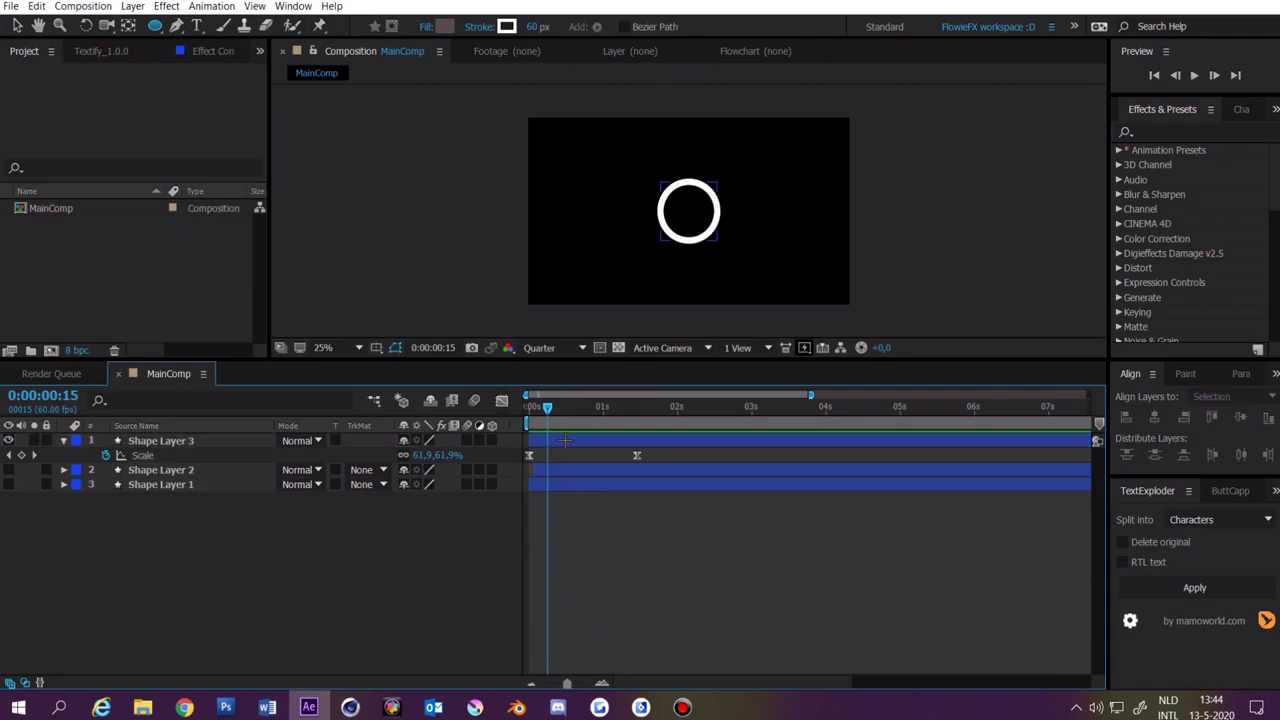
# Step: Find Shape Layer 3's Stroke Width property by filtering for "str" and keyframe it at 0:00:00:15
pyautogui.click(555, 441)
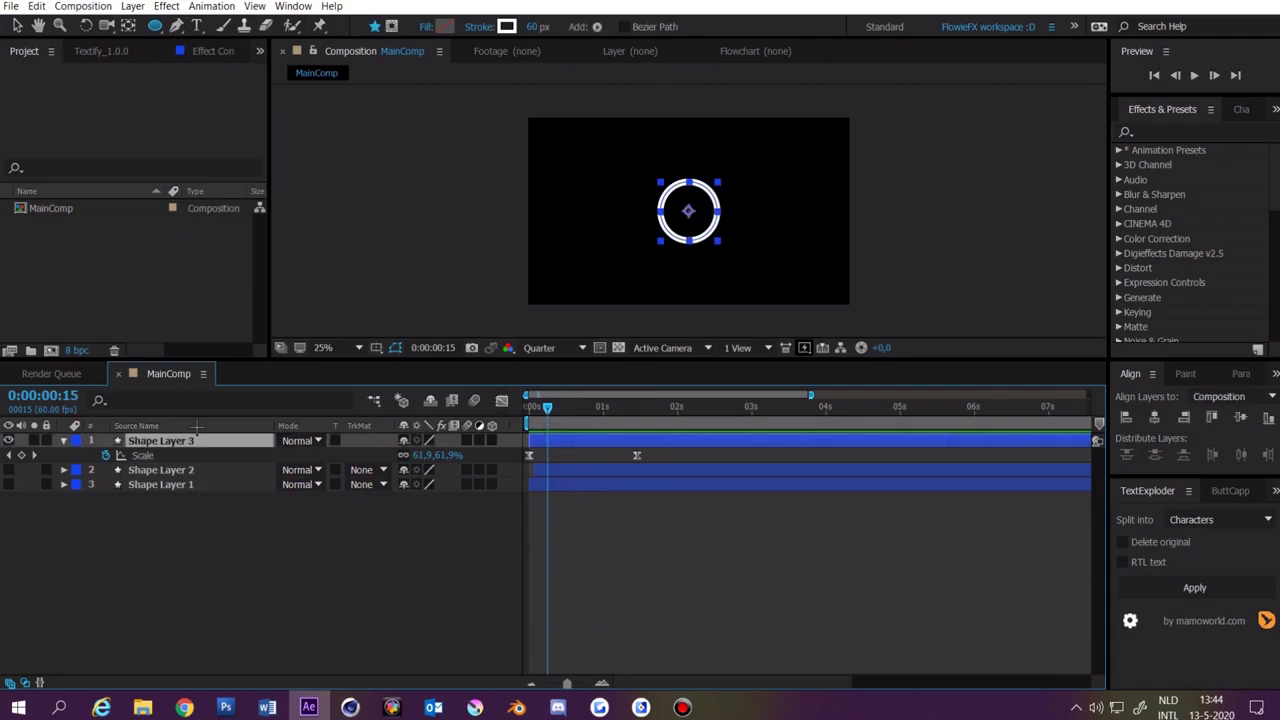
pyautogui.click(137, 399)
pyautogui.write('str')
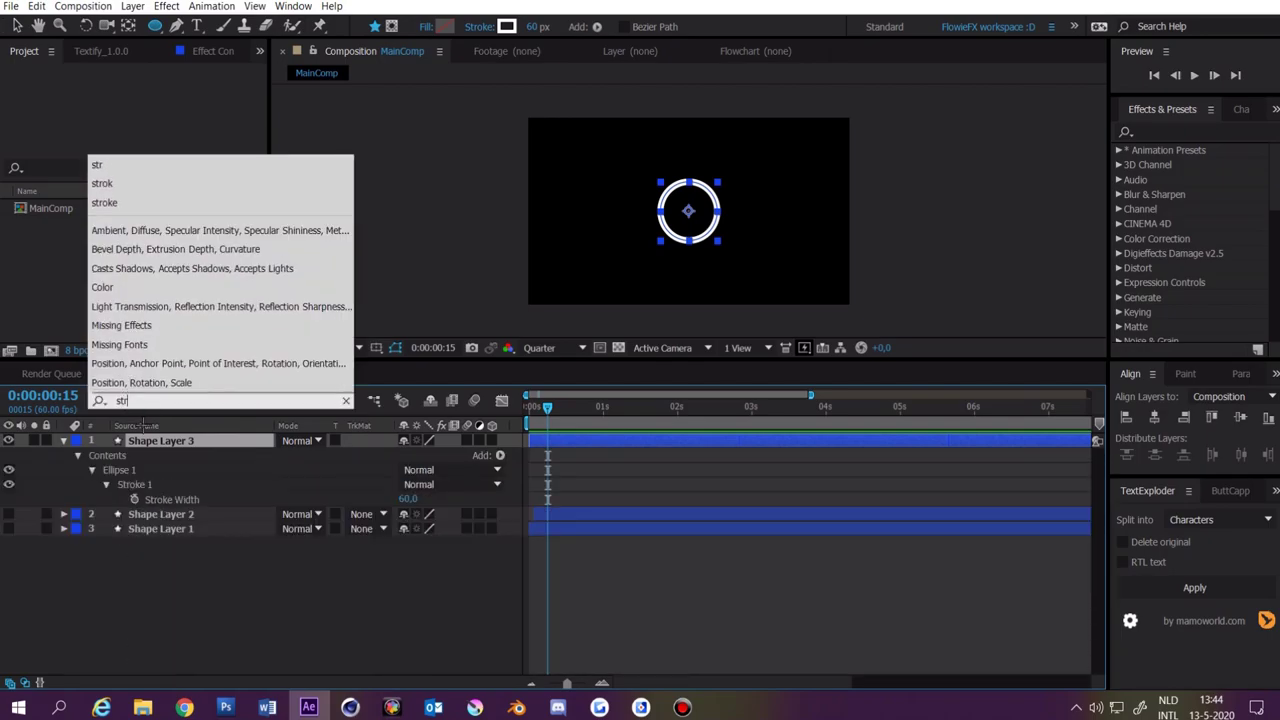
pyautogui.click(134, 498)
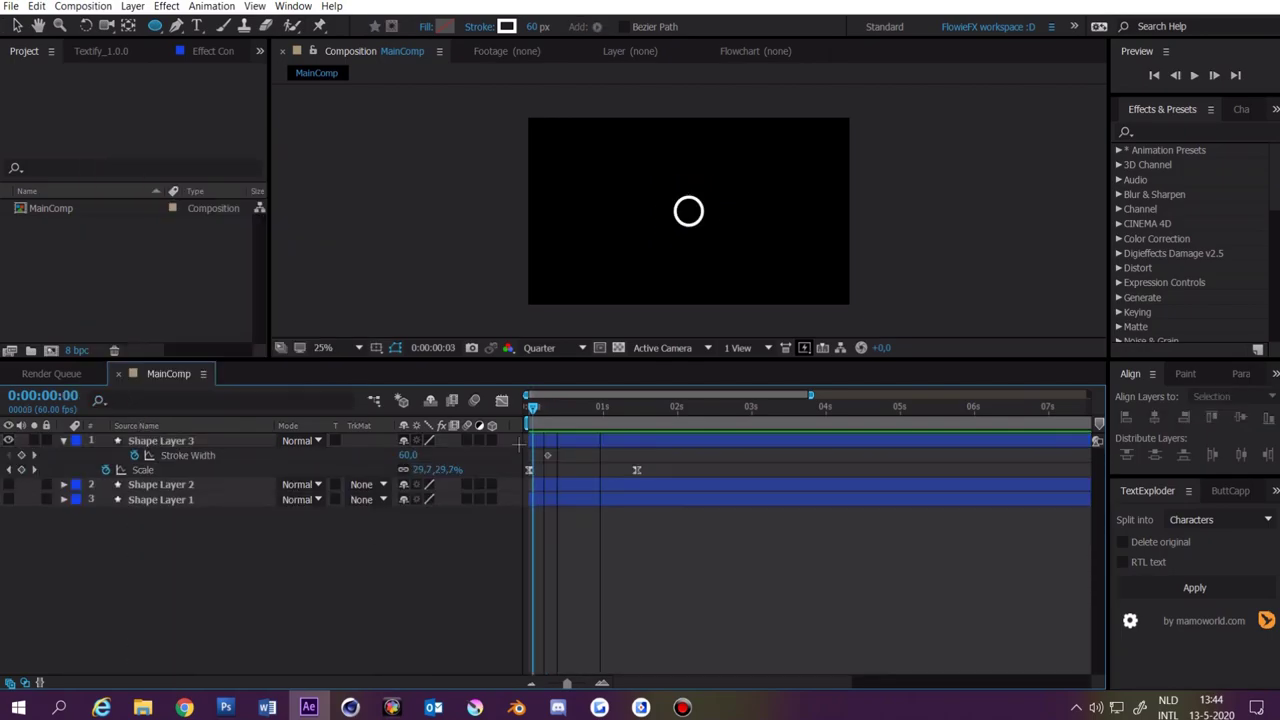
# Step: Add a second Stroke Width keyframe to Shape Layer 3 at 0:00:01:27, level with its last Scale keyframe
pyautogui.moveTo(532, 430)
pyautogui.mouseDown()
pyautogui.moveTo(558, 430)
pyautogui.moveTo(515, 431)
pyautogui.moveTo(591, 440)
pyautogui.moveTo(635, 470)
pyautogui.mouseUp()
pyautogui.click(409, 455)
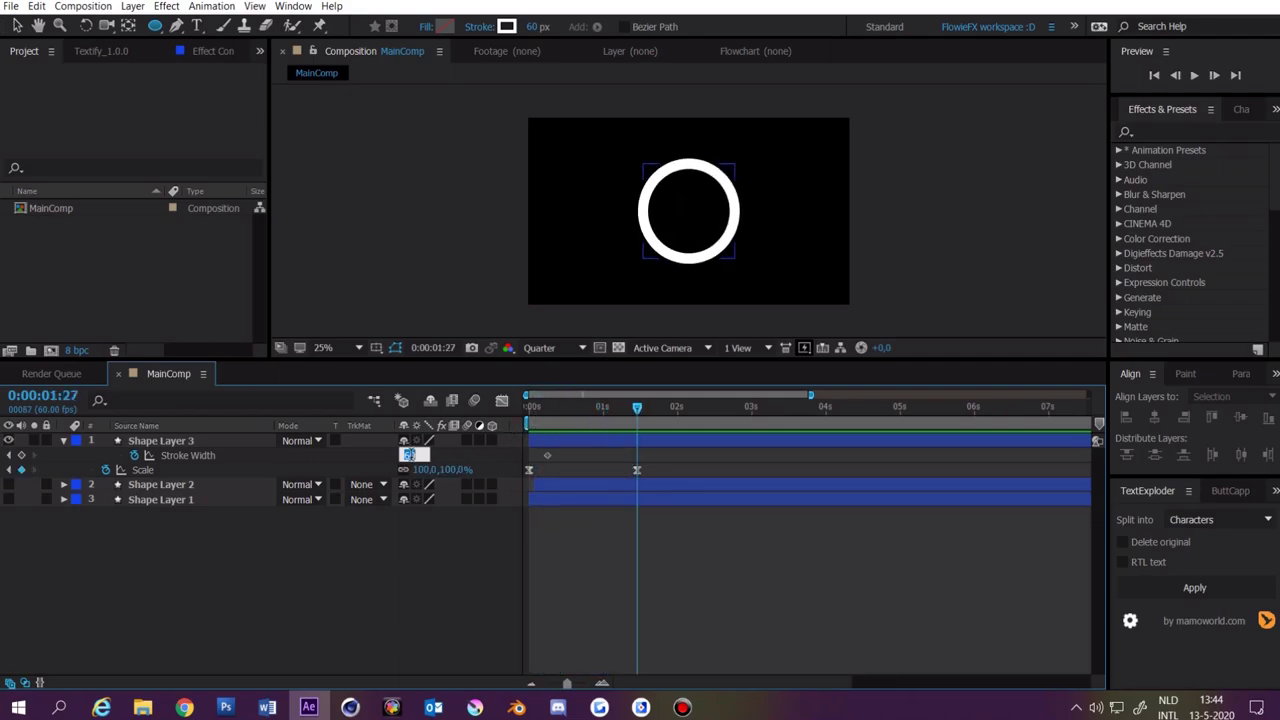
pyautogui.press('Return')
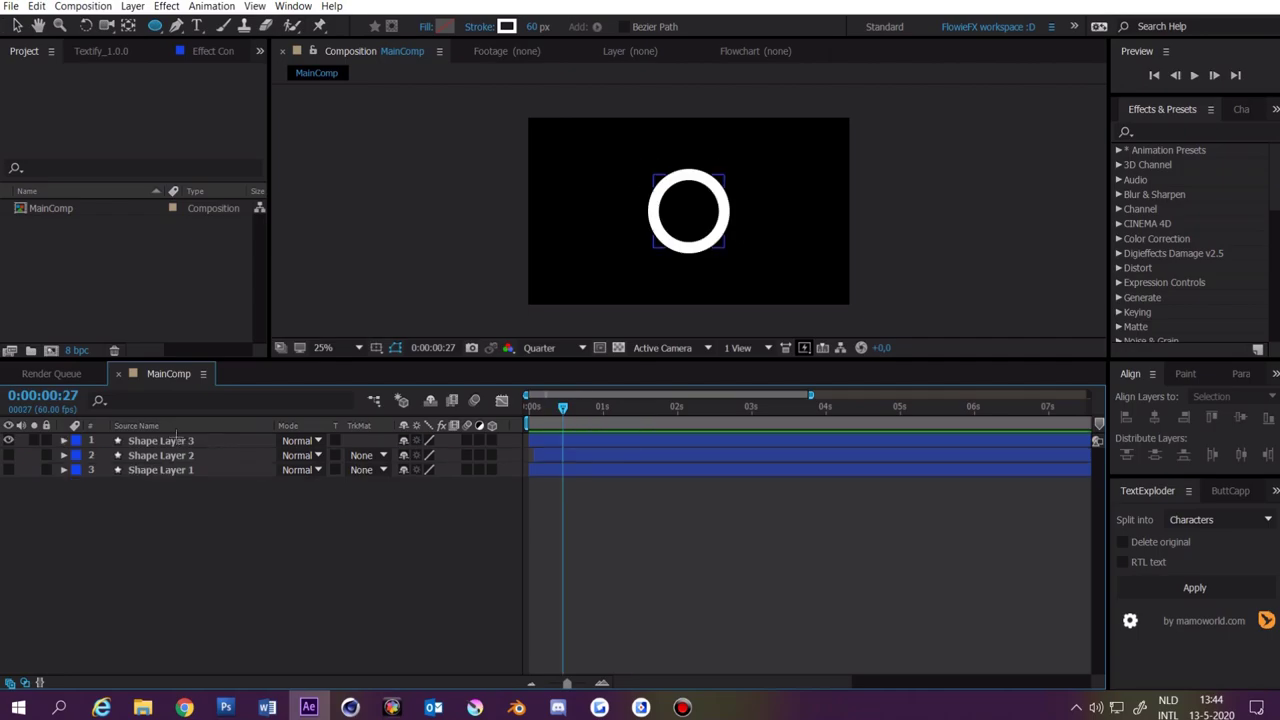
# Step: Duplicate Shape Layer 3 and move the duplicate circle to an X Position of 1394 and further down in the composition
pyautogui.click(177, 441)
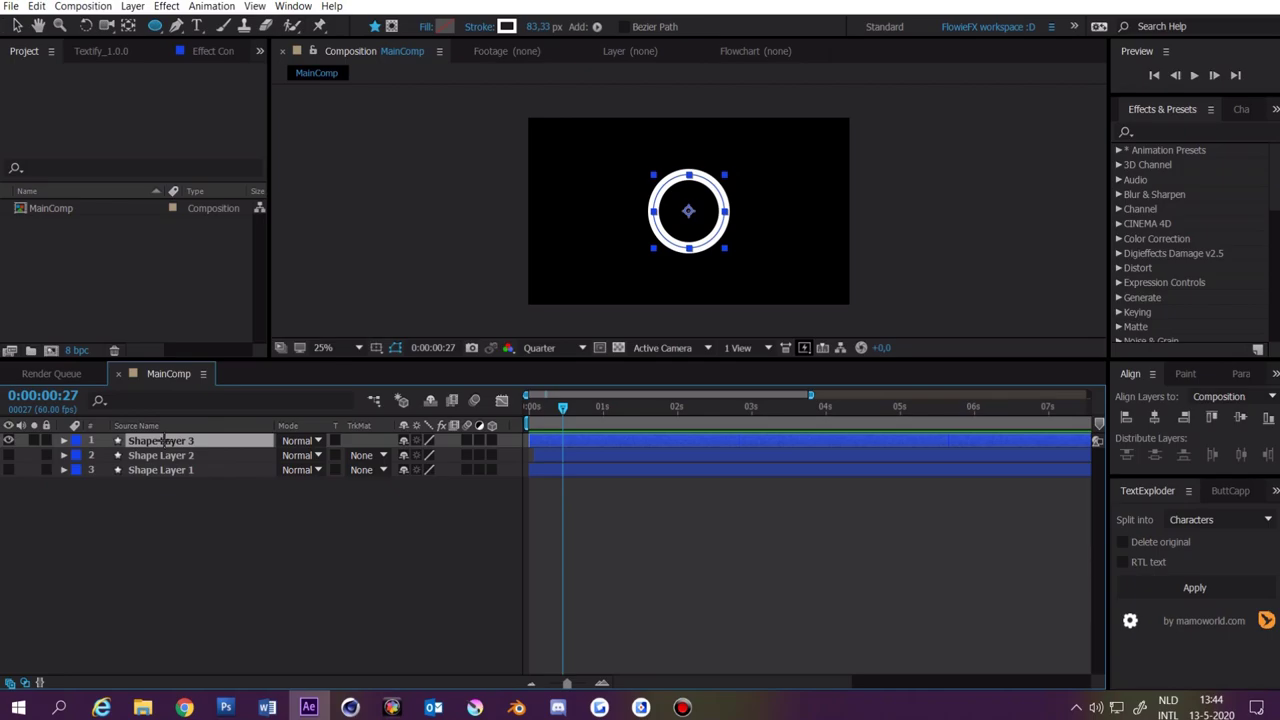
pyautogui.hotkey('ctrl', 'd')
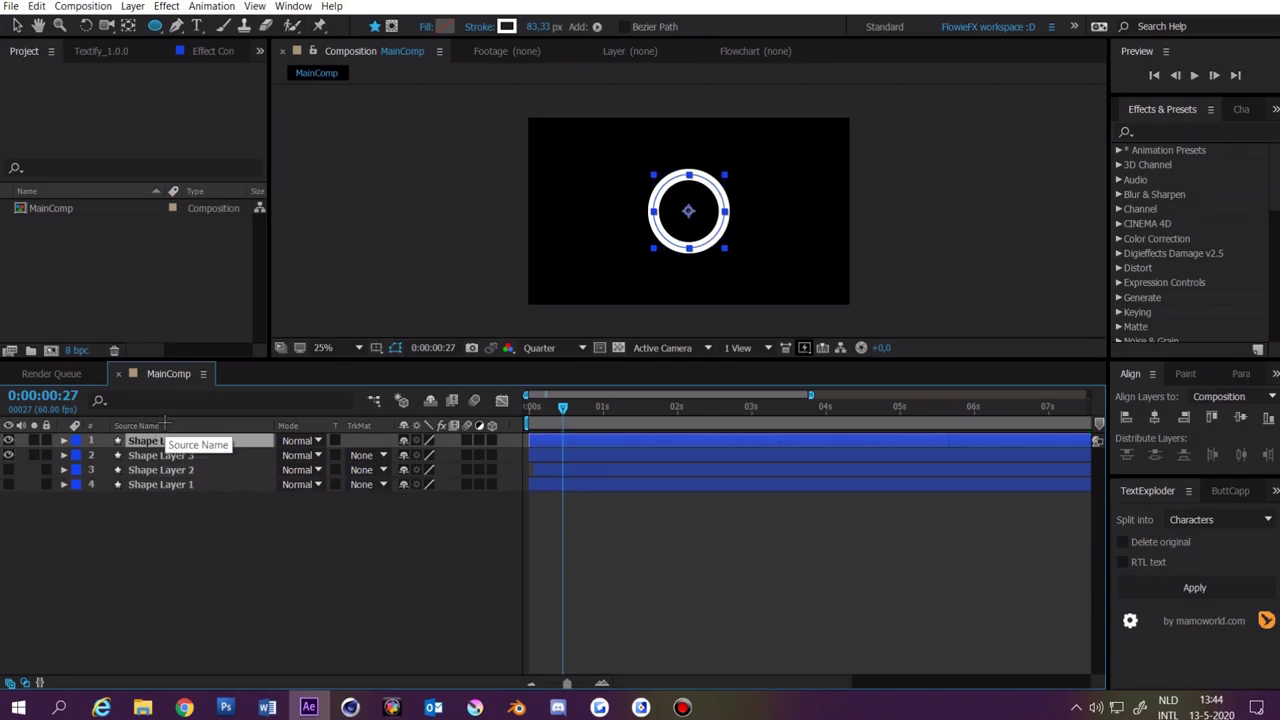
pyautogui.press('p')
pyautogui.click(405, 542)
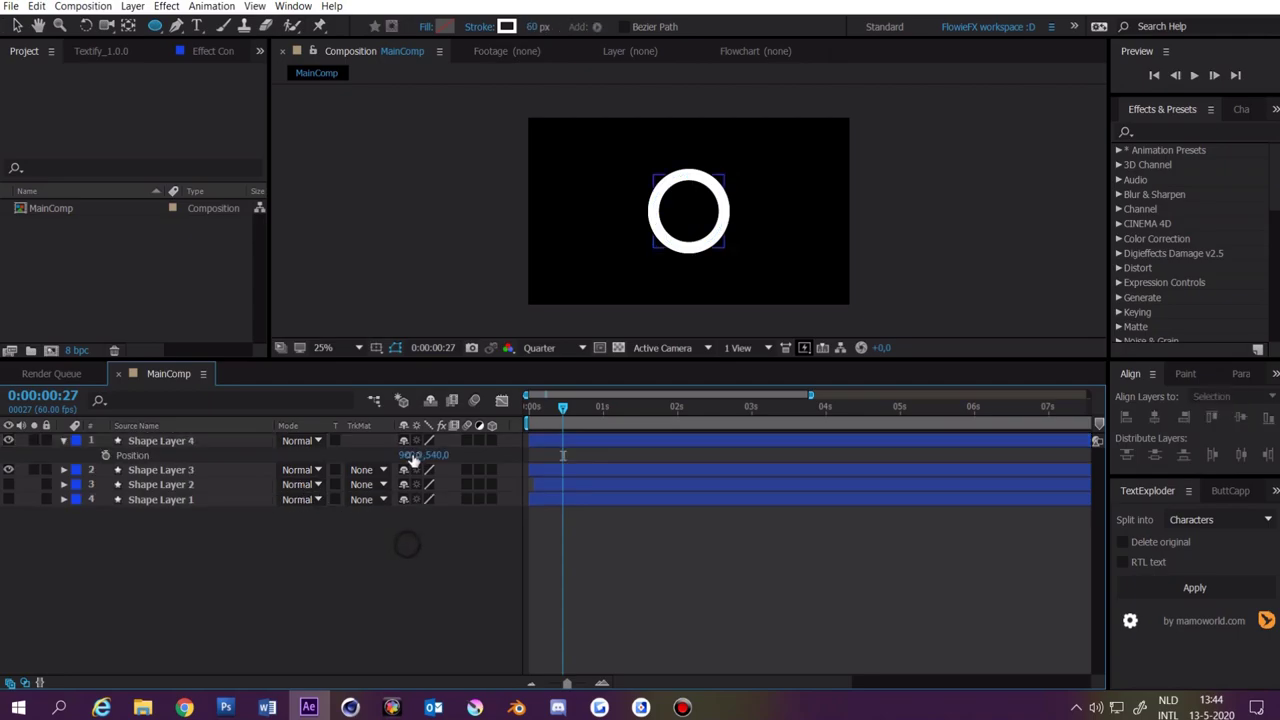
pyautogui.moveTo(408, 455); pyautogui.dragTo(698, 457)
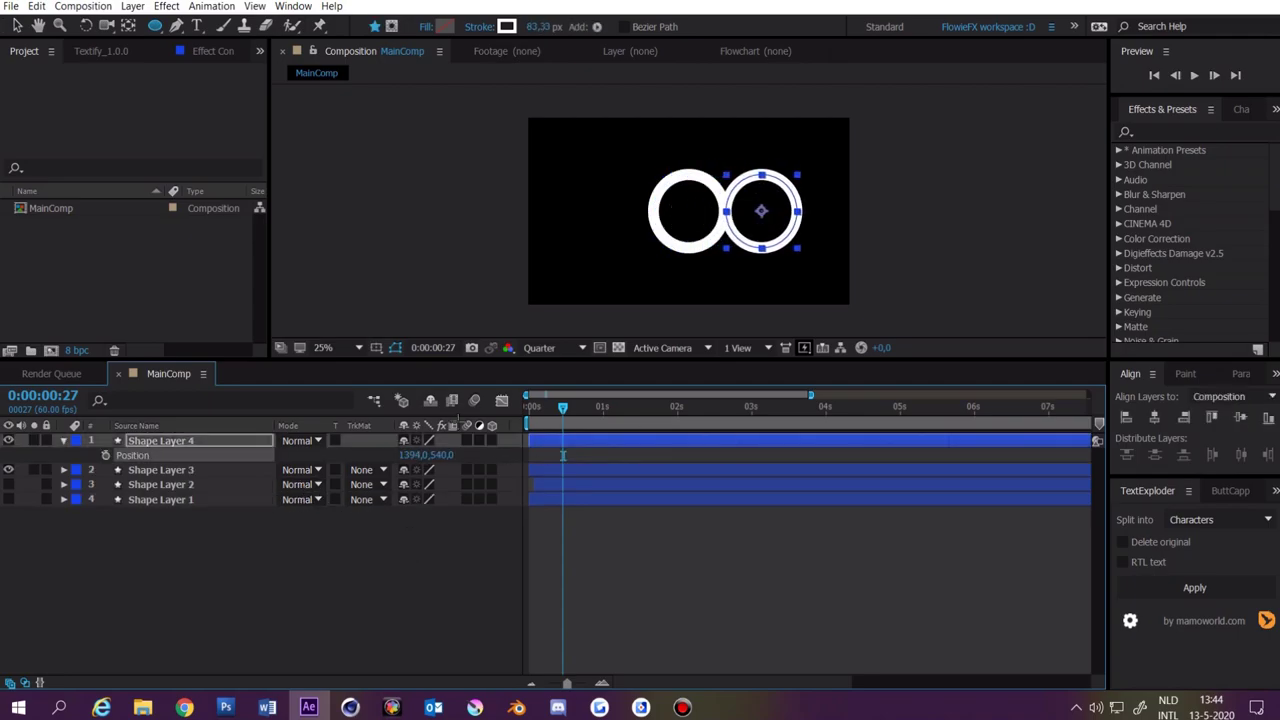
pyautogui.moveTo(445, 456); pyautogui.dragTo(590, 465)
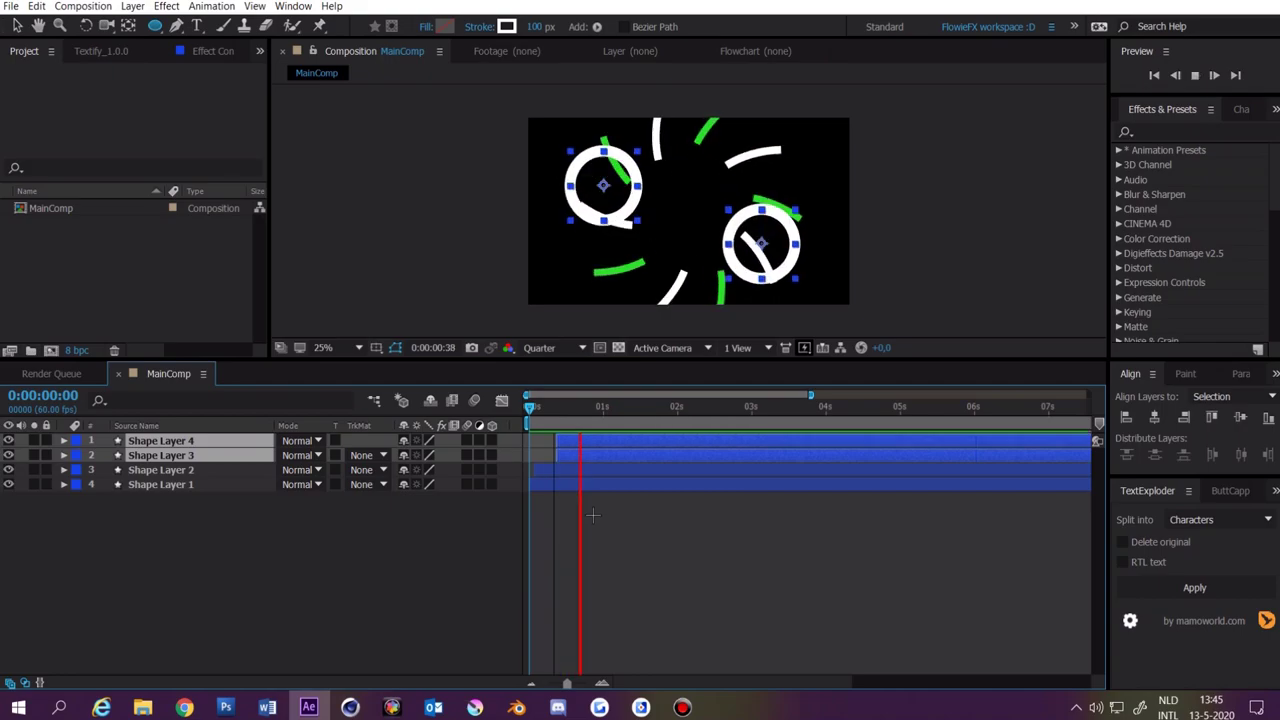